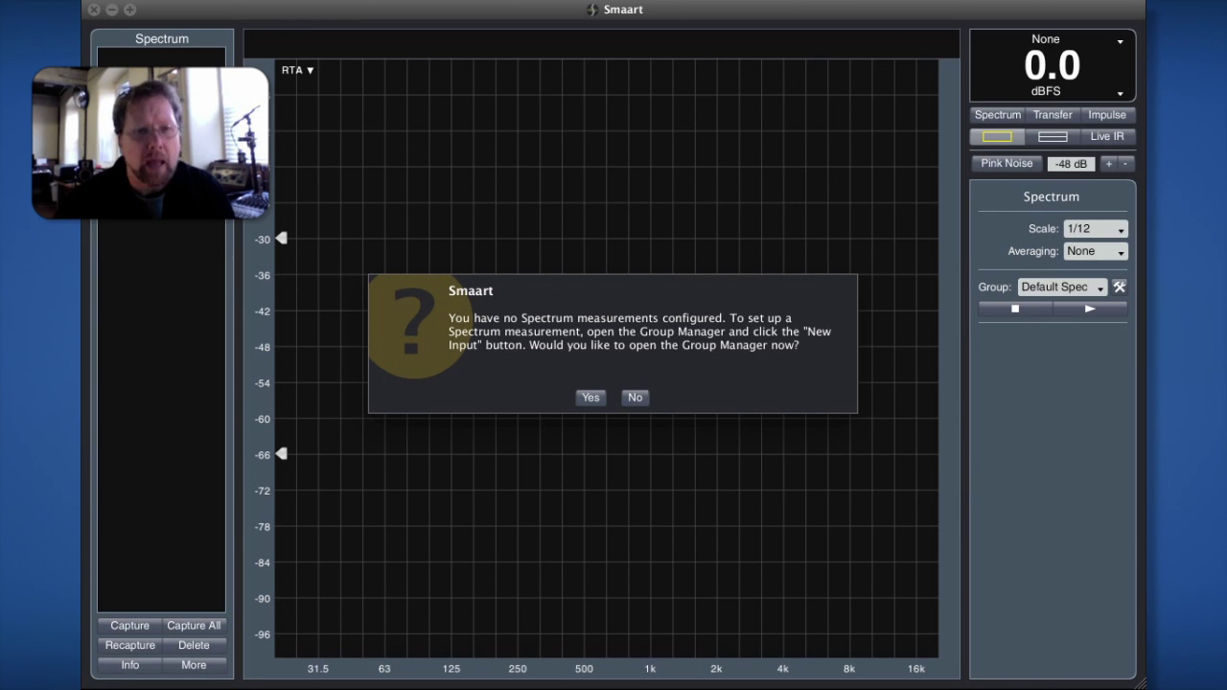
Step: Answer No to the group setup prompt, then dismiss the Config menu without selecting anything
click(636, 399)
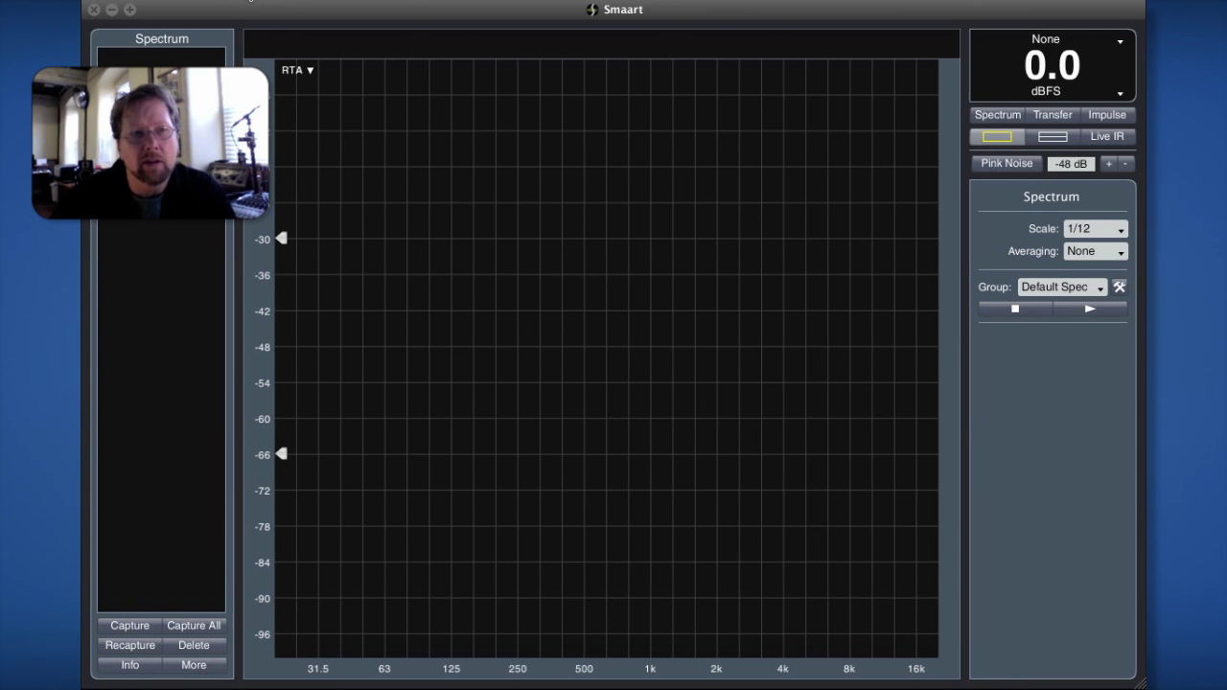
click(246, 1)
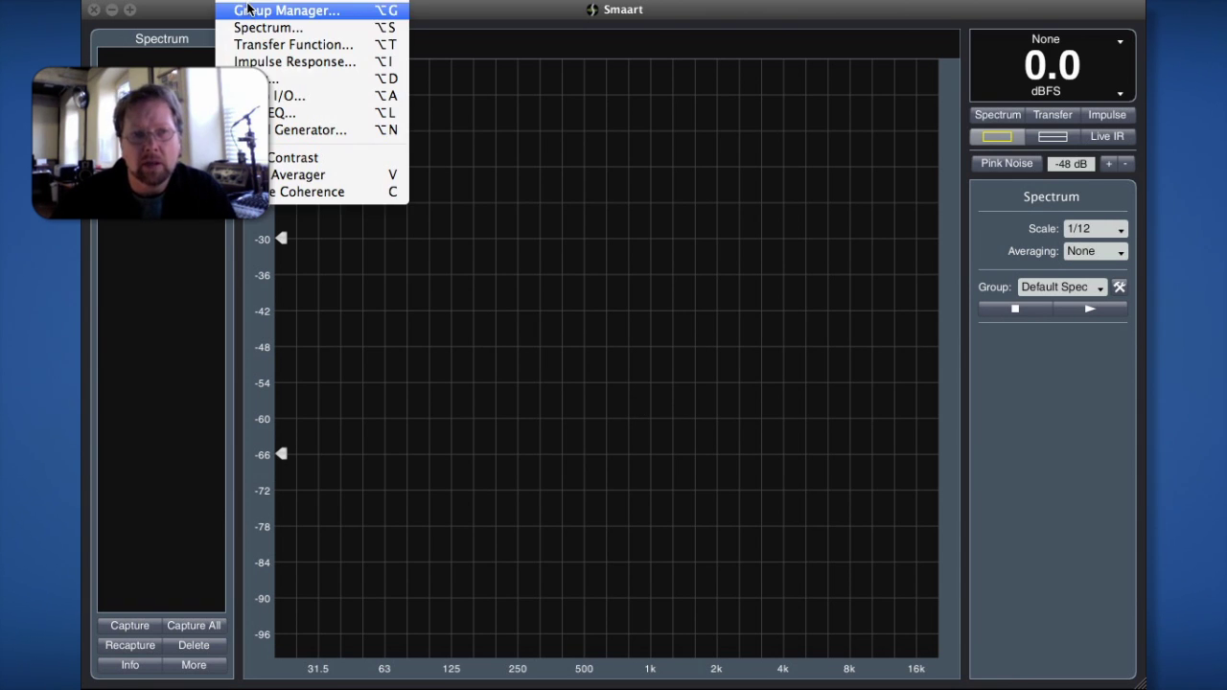
click(690, 385)
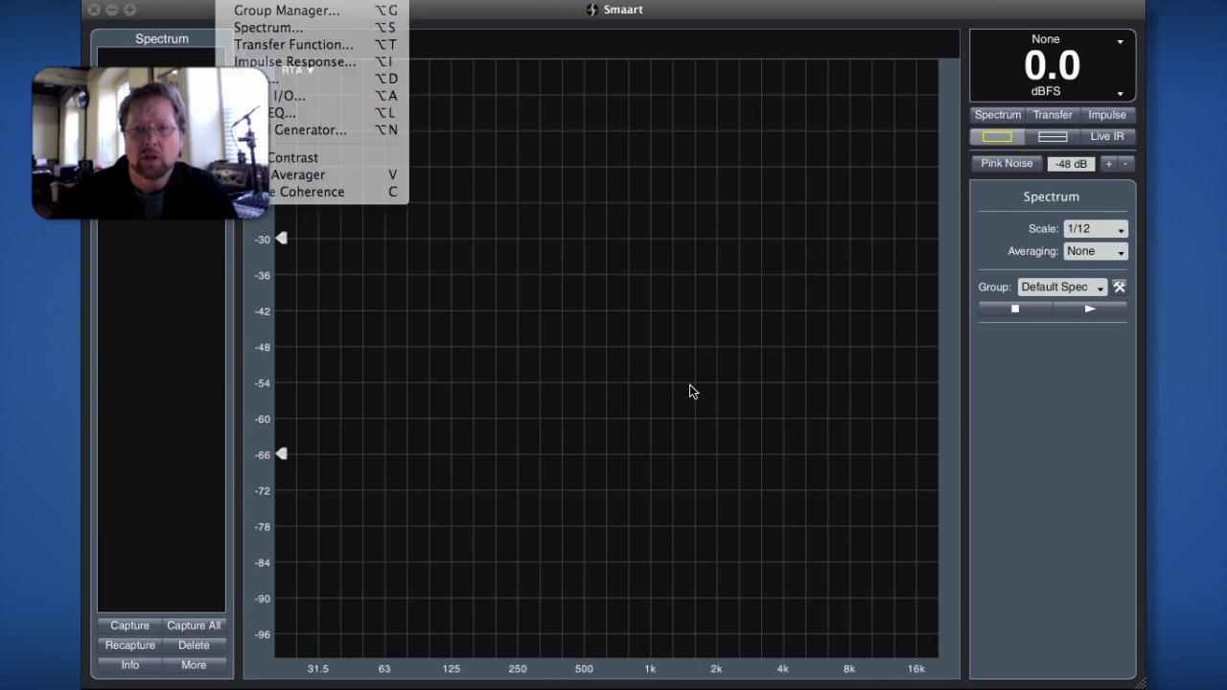
Step: Open the Group Manager on the empty Default Spec group with FFT 16k
click(1120, 287)
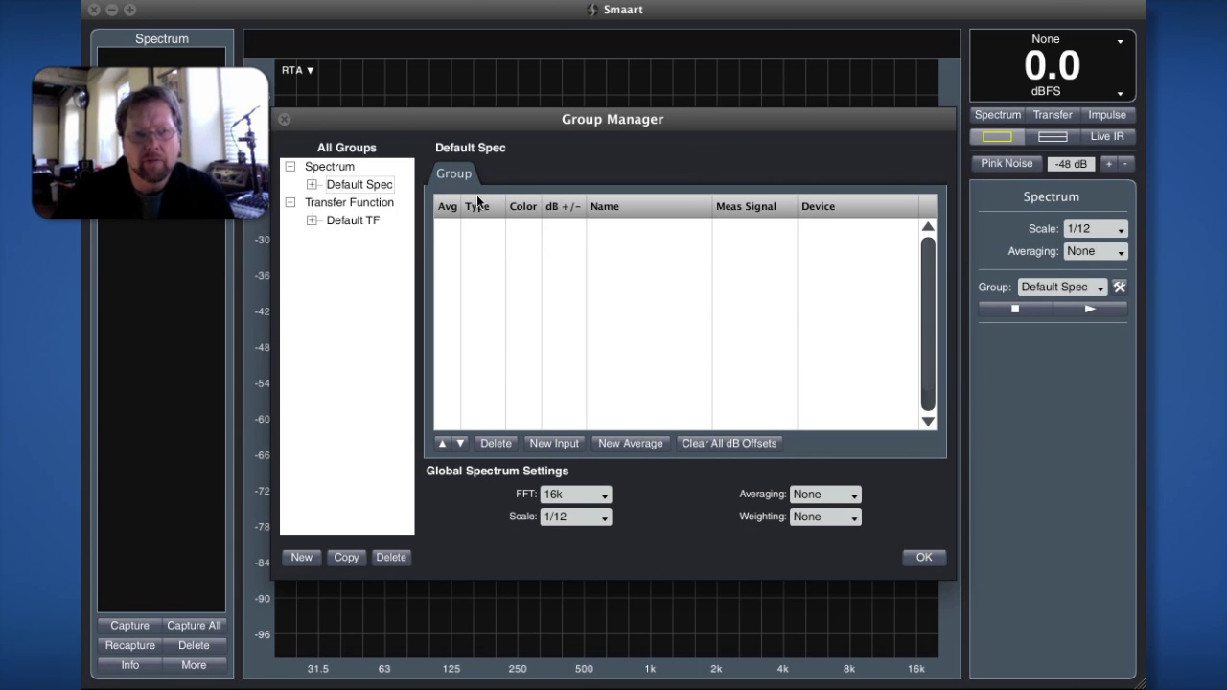
click(543, 442)
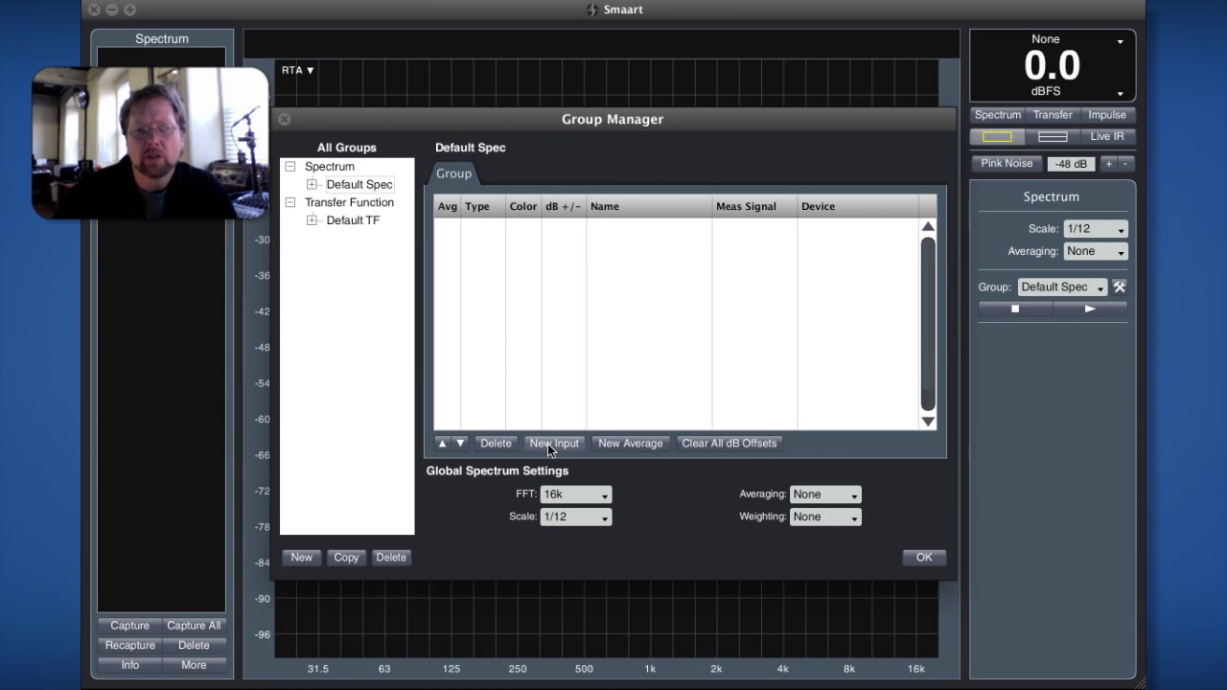
Step: Create input 'USBPre Left' on CoreAudio: USBPre2, measurement channel input 1
click(550, 447)
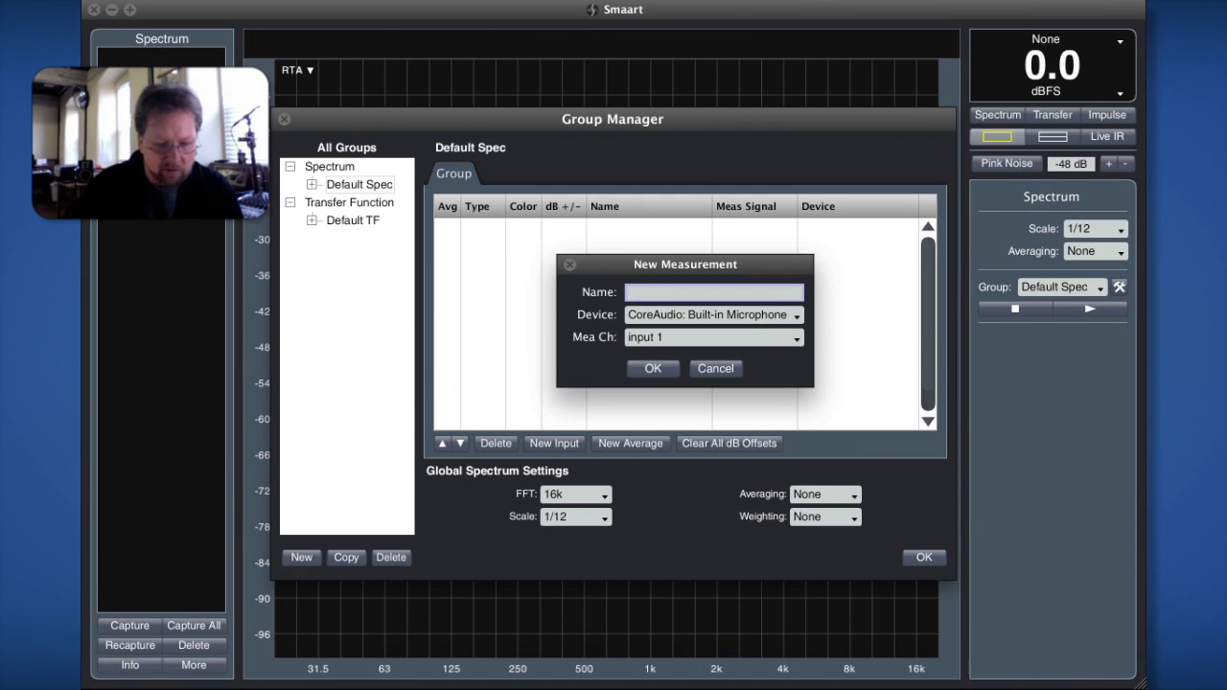
text(USB)
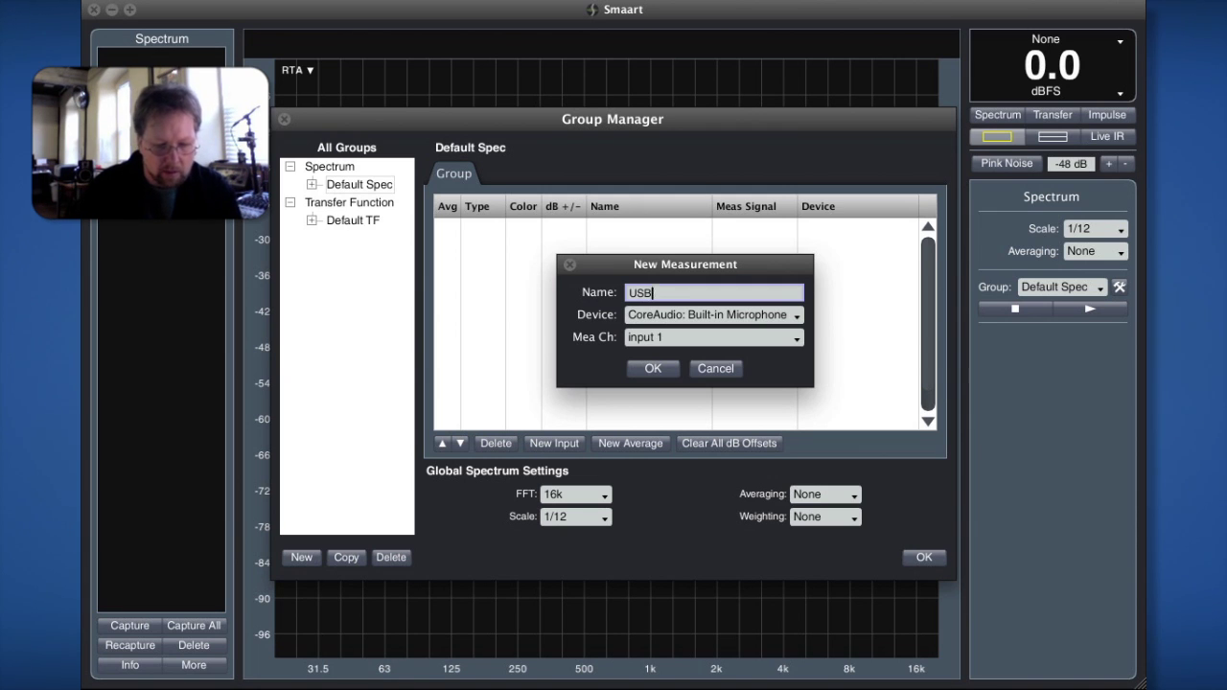
text(Pre Left)
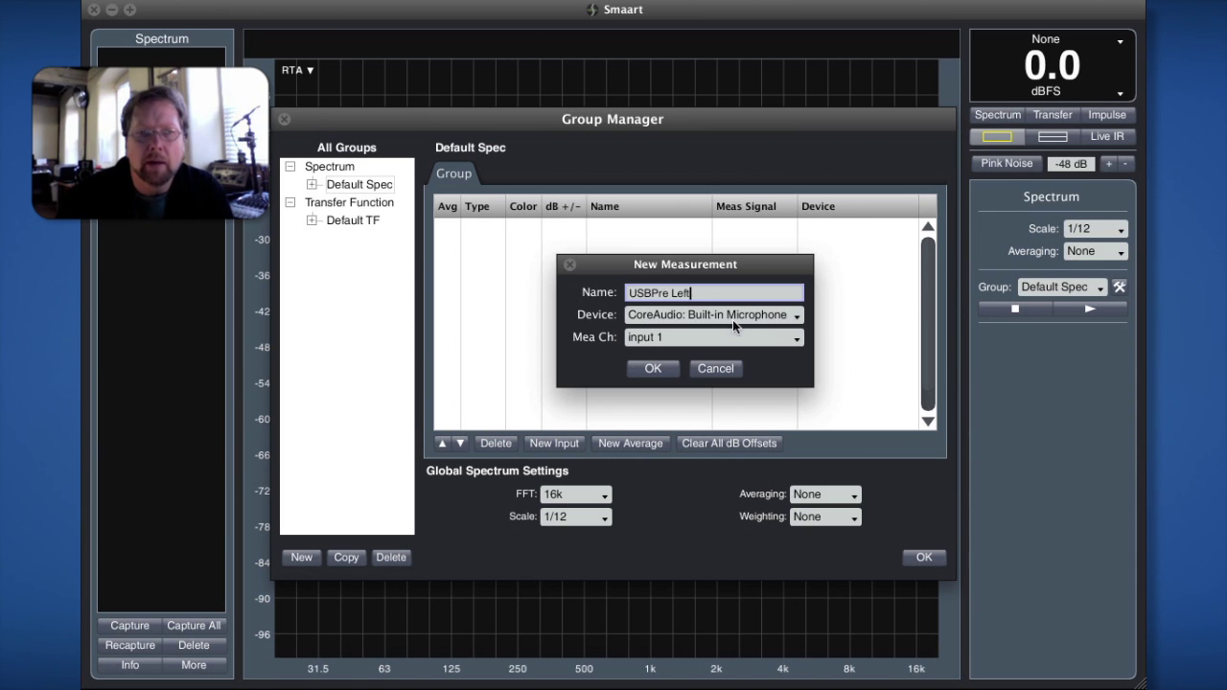
click(680, 316)
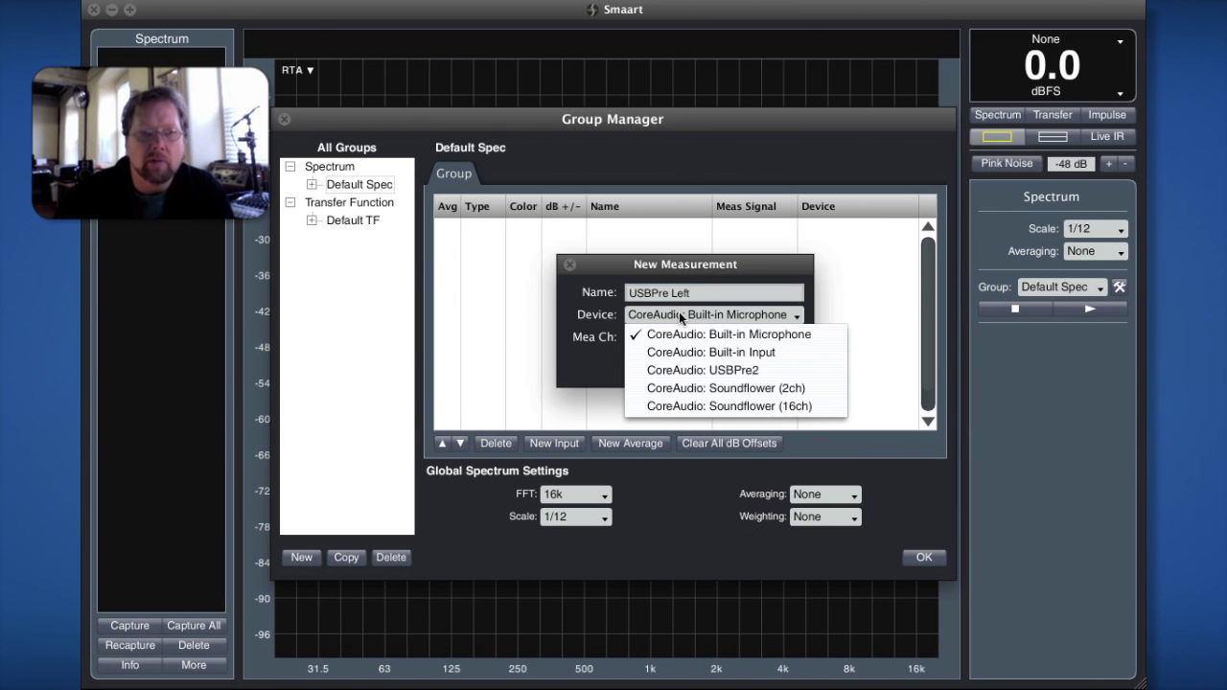
click(656, 372)
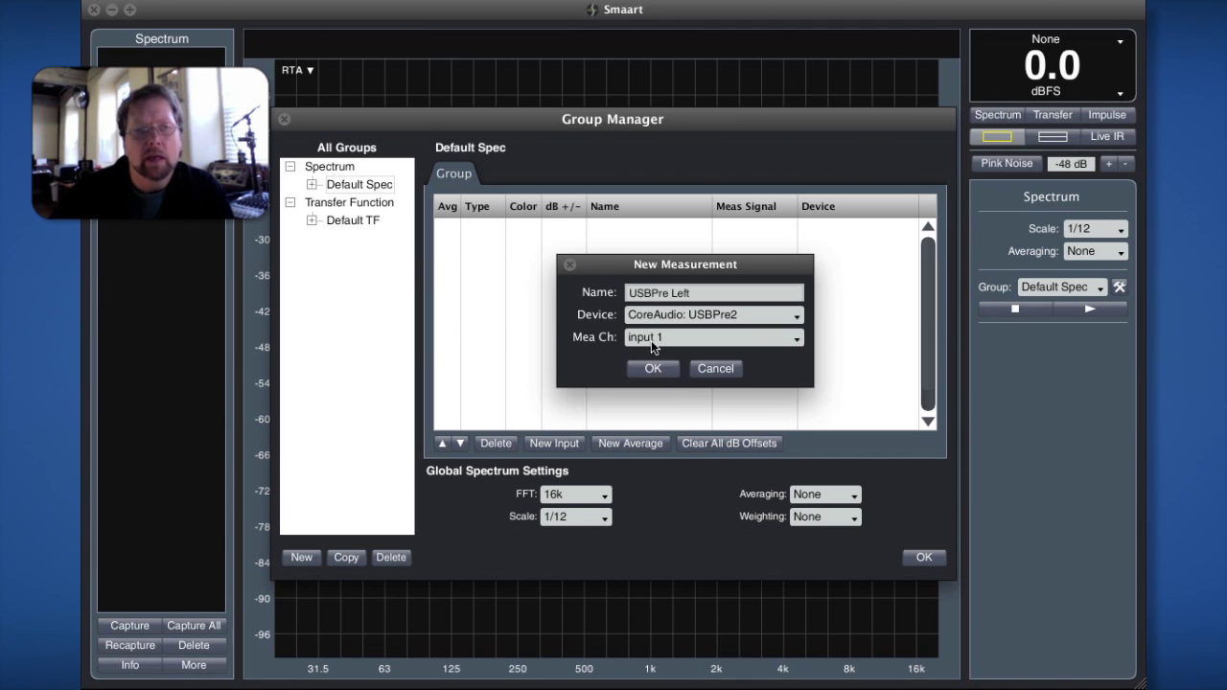
click(705, 336)
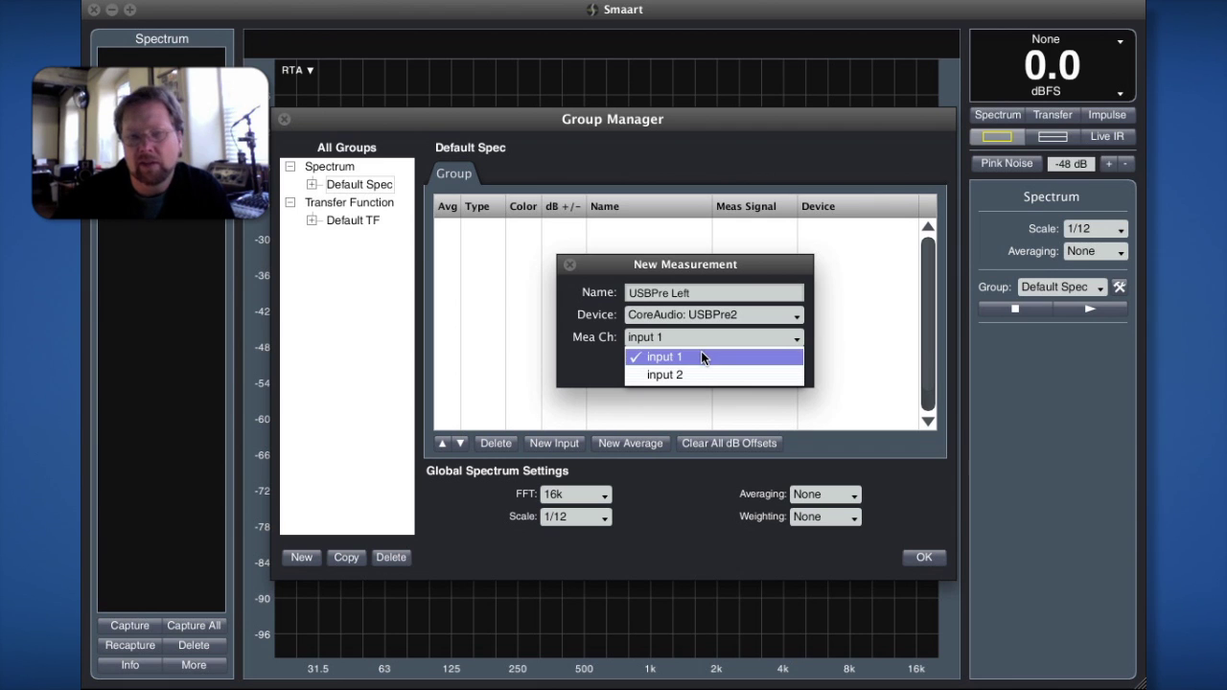
click(701, 353)
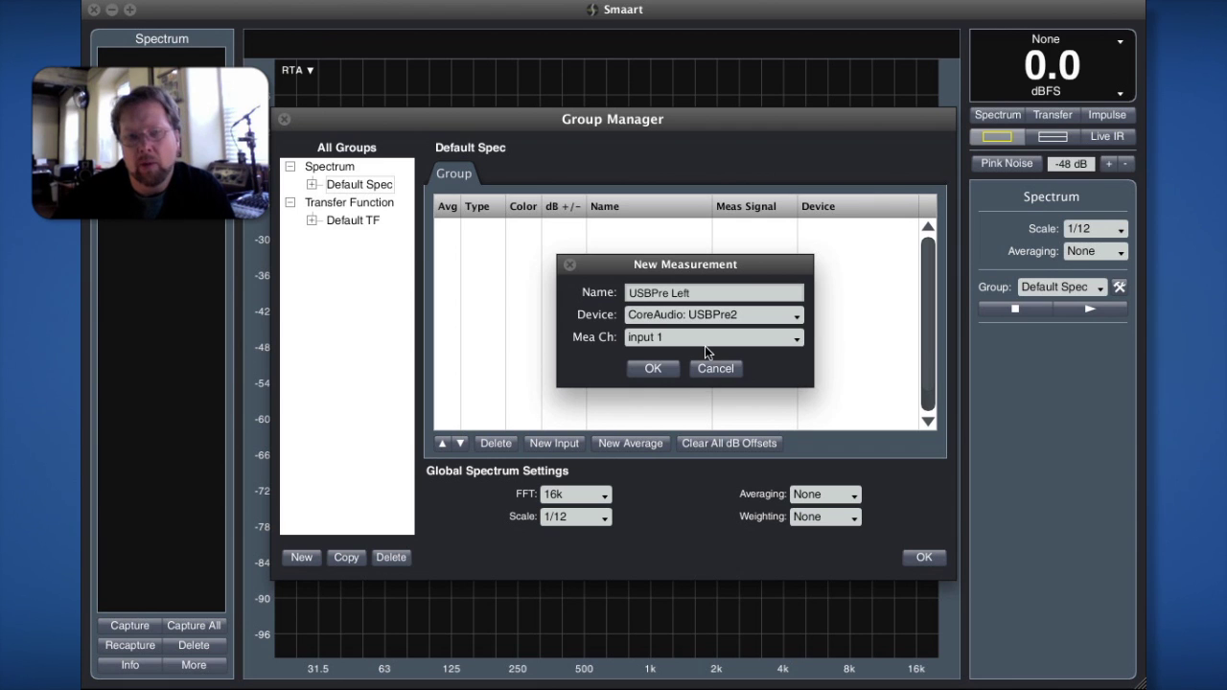
click(652, 370)
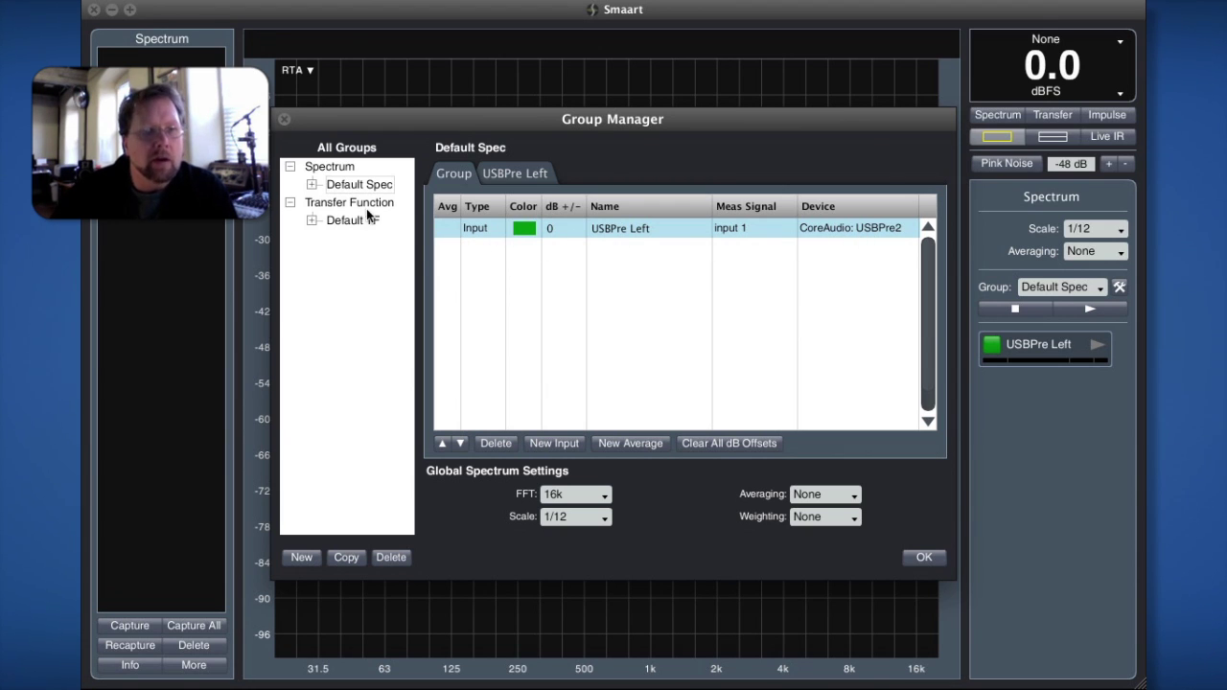
Step: Expand Default Spec and check USBPre Left's settings: input 1, USBPre2, 0 dB offset
click(311, 185)
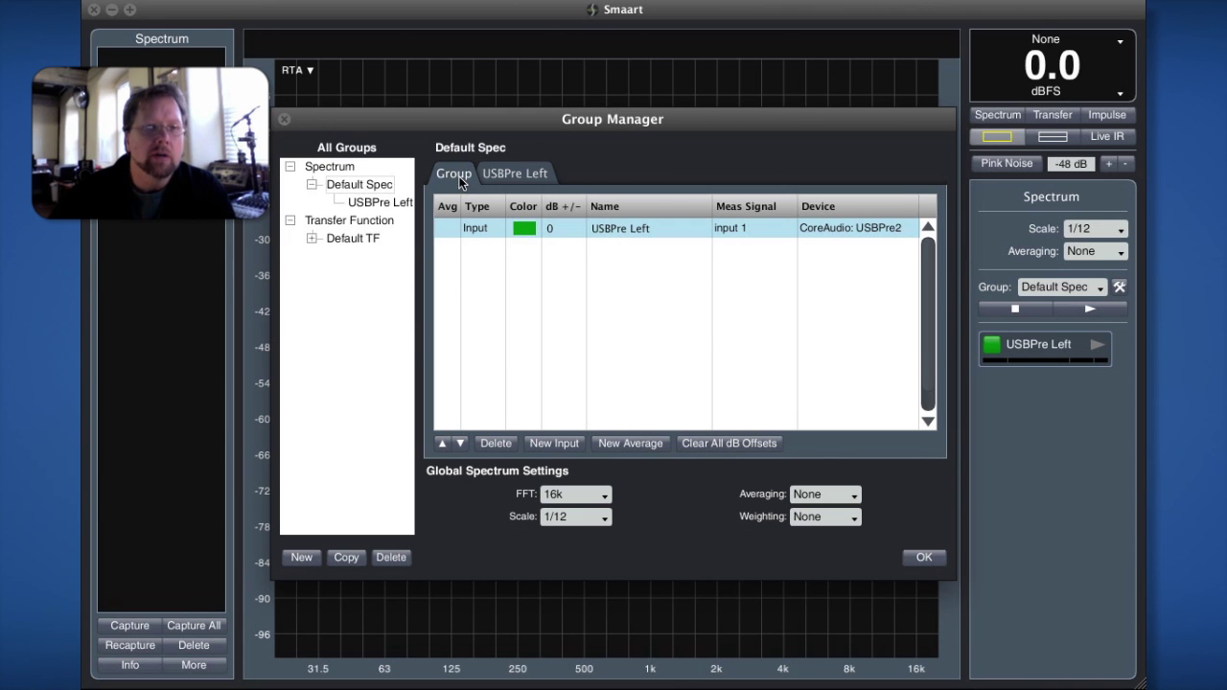
click(512, 174)
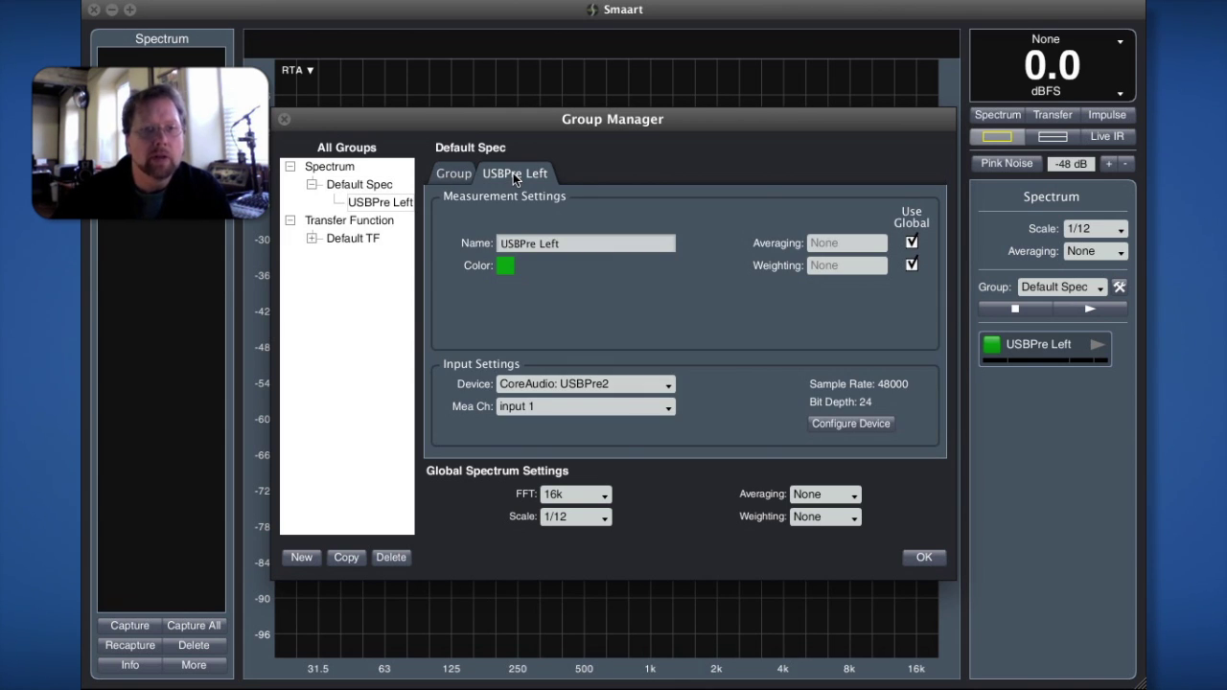
click(465, 174)
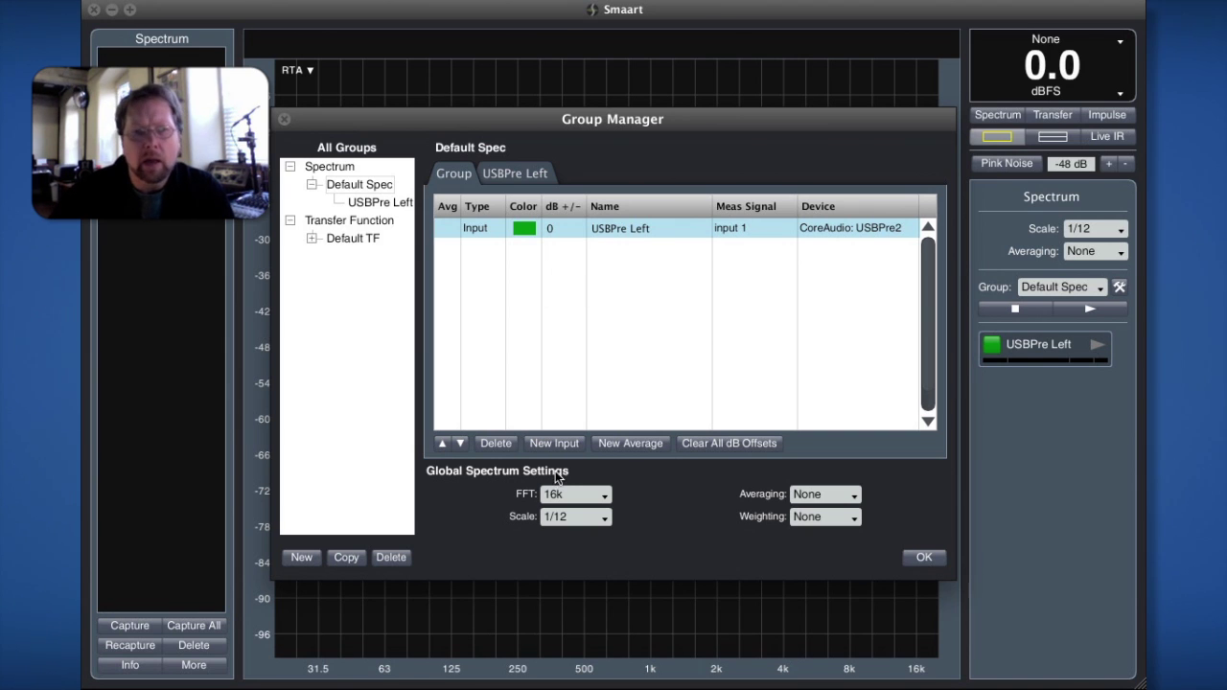
Step: Create a second input named 'USBPre Right' on CoreAudio: USBPre2
click(562, 442)
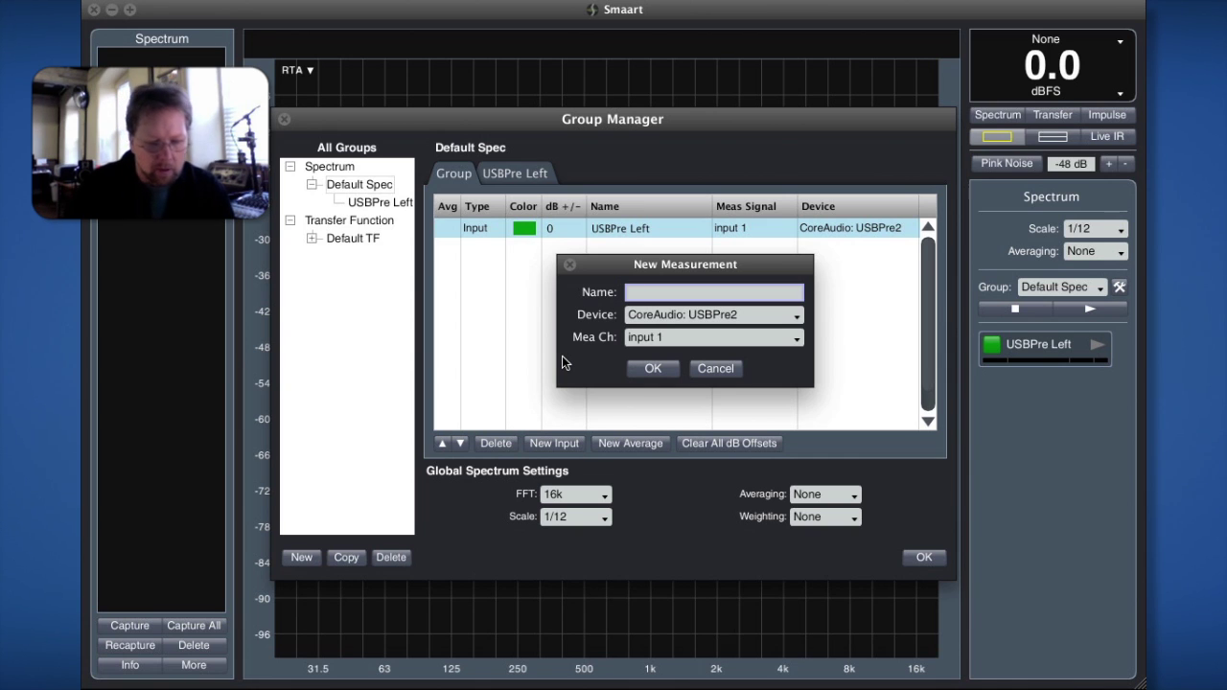
text(US)
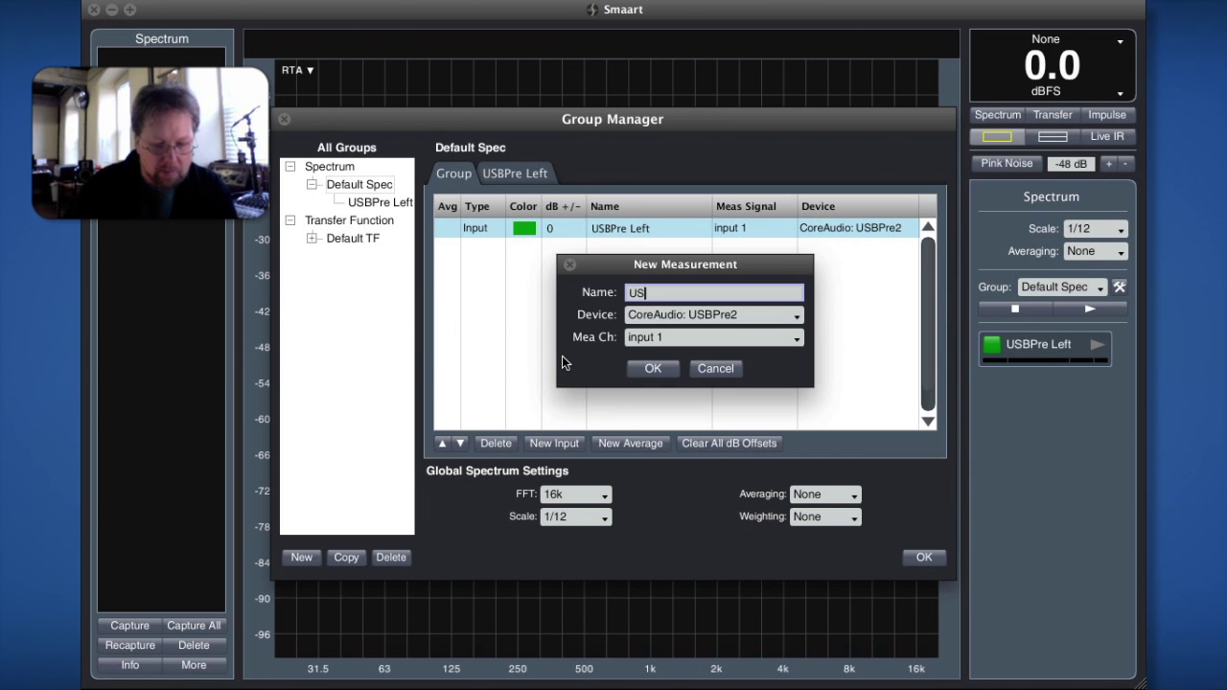
text(BPre)
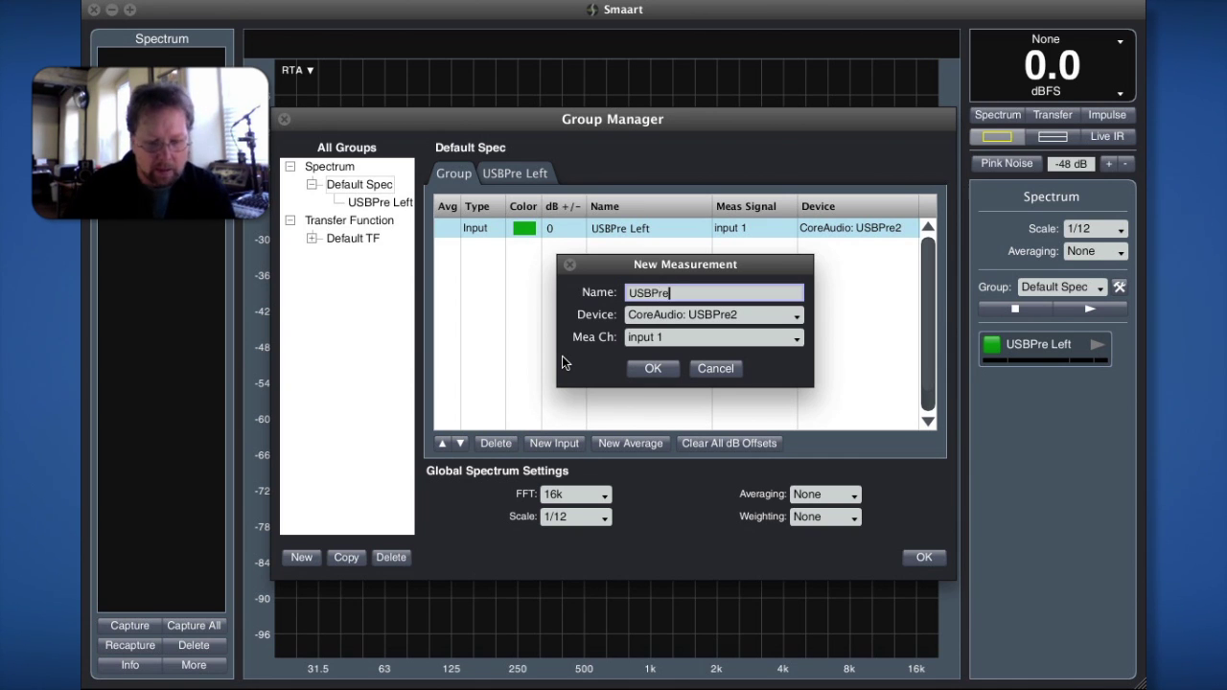
text( Right)
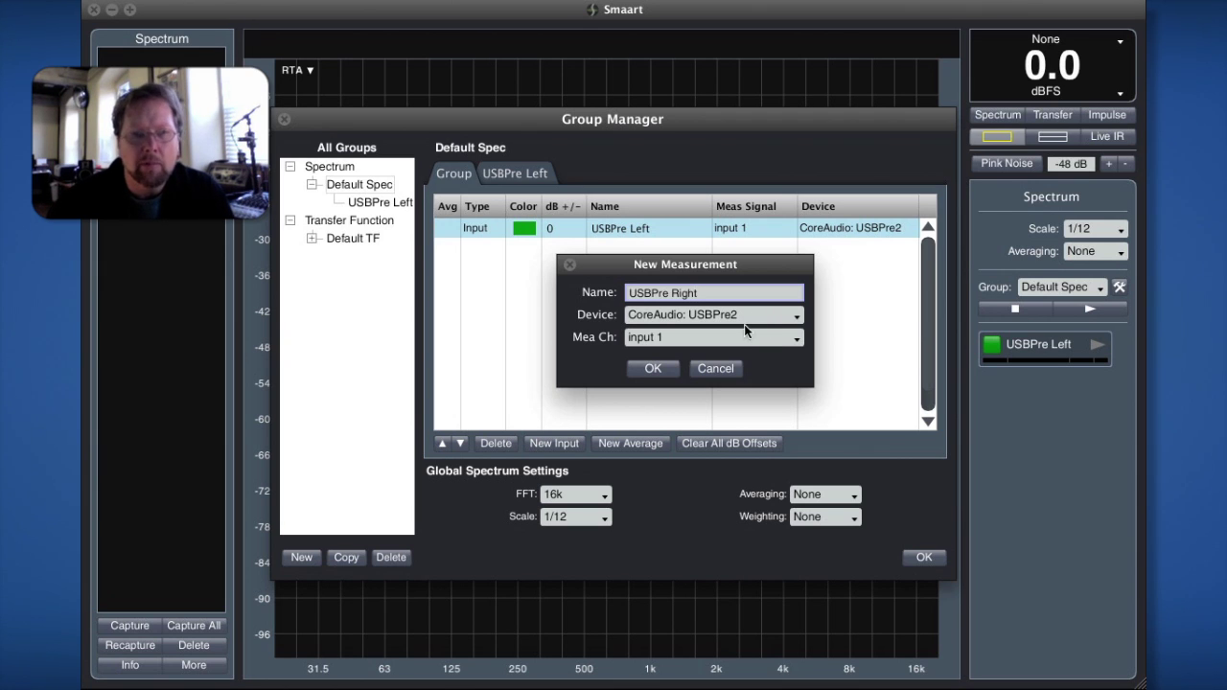
key(Return)
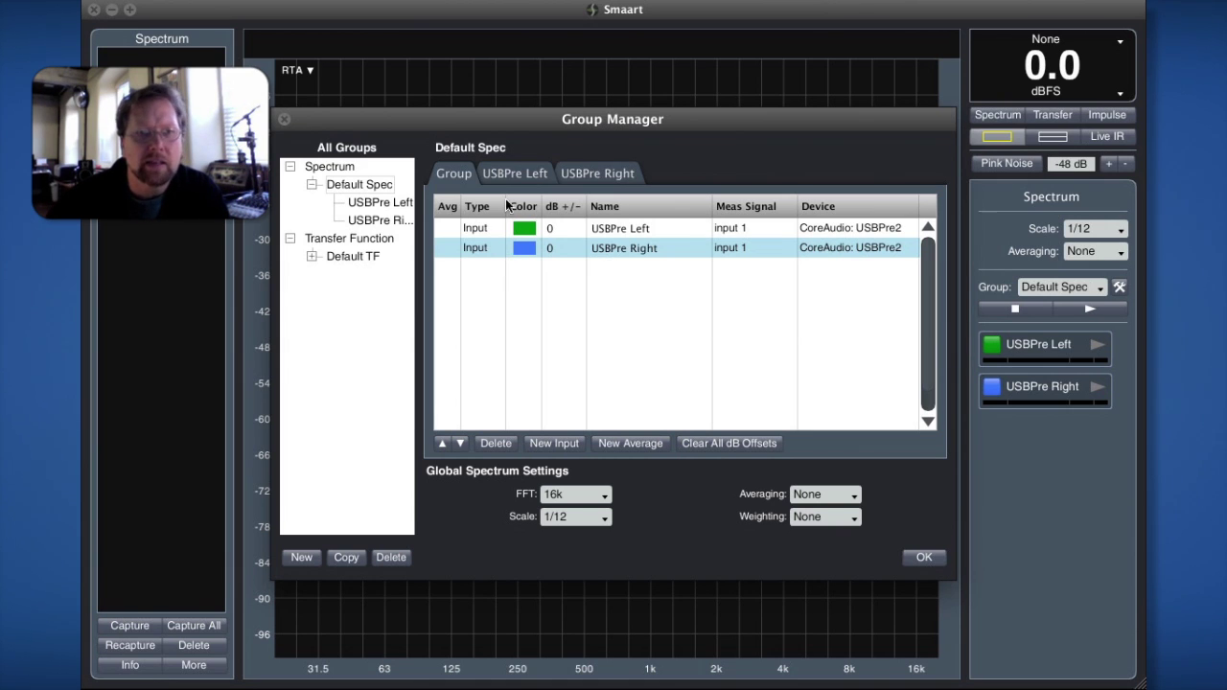
Step: Set USBPre Right's measurement channel to input 2, then view the group's input table
click(585, 176)
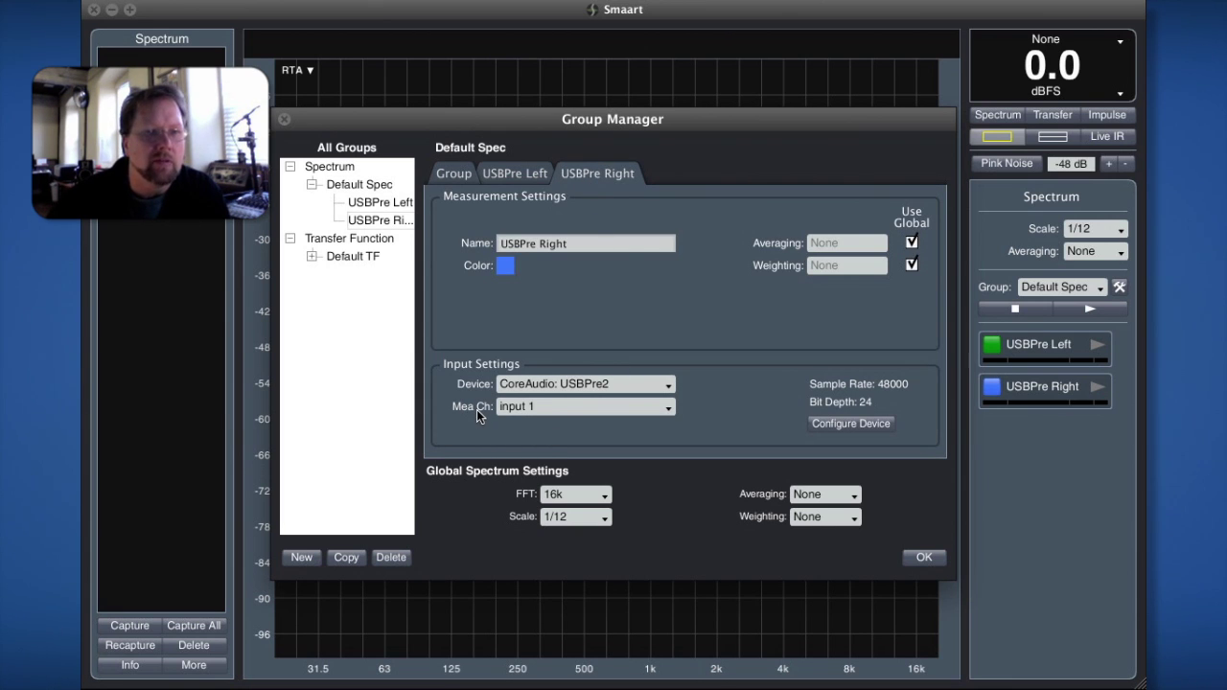
click(548, 406)
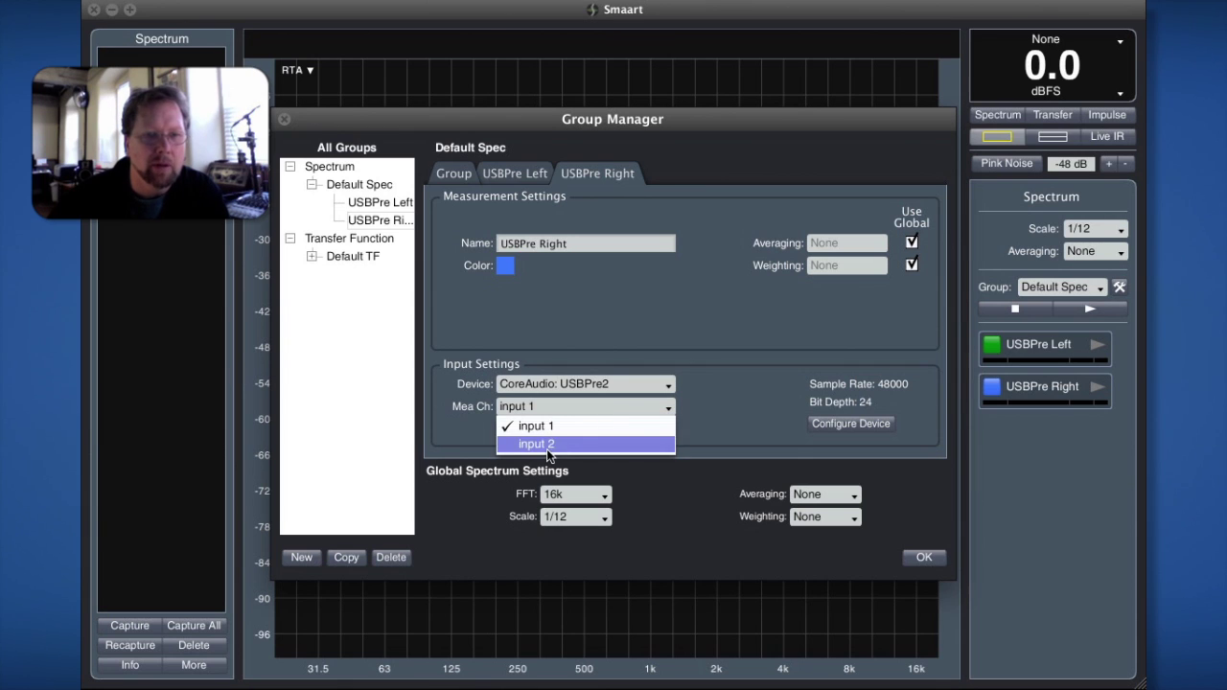
click(547, 445)
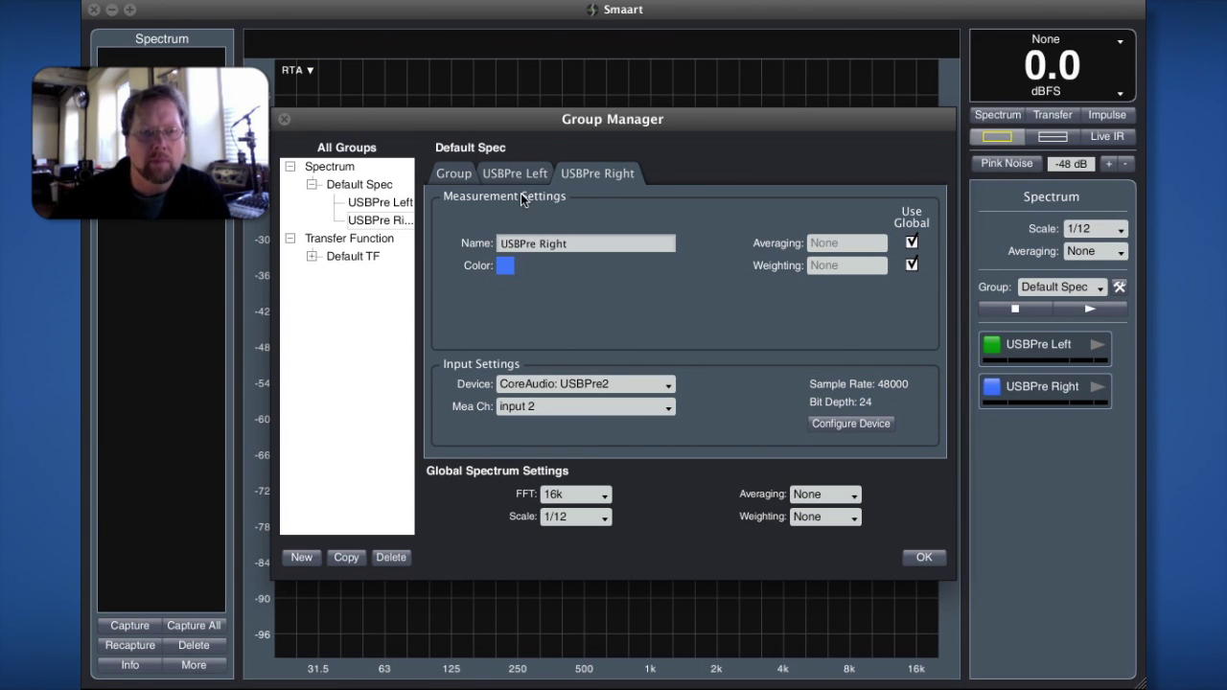
key(space)
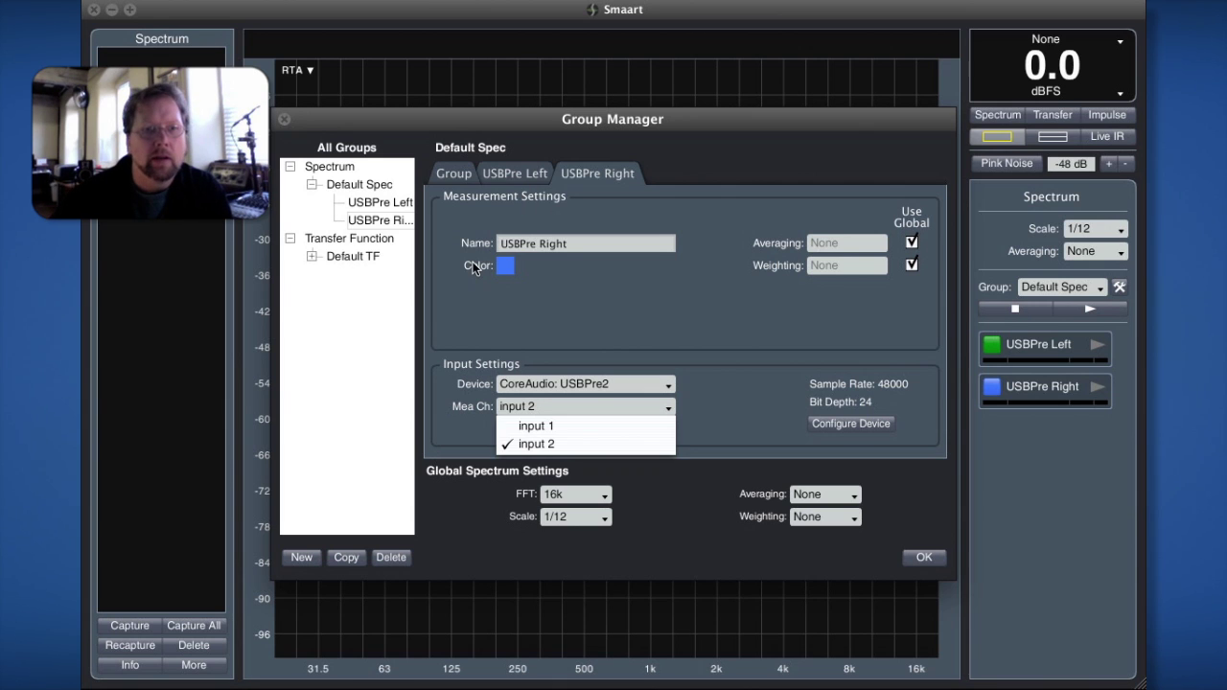
key(Escape)
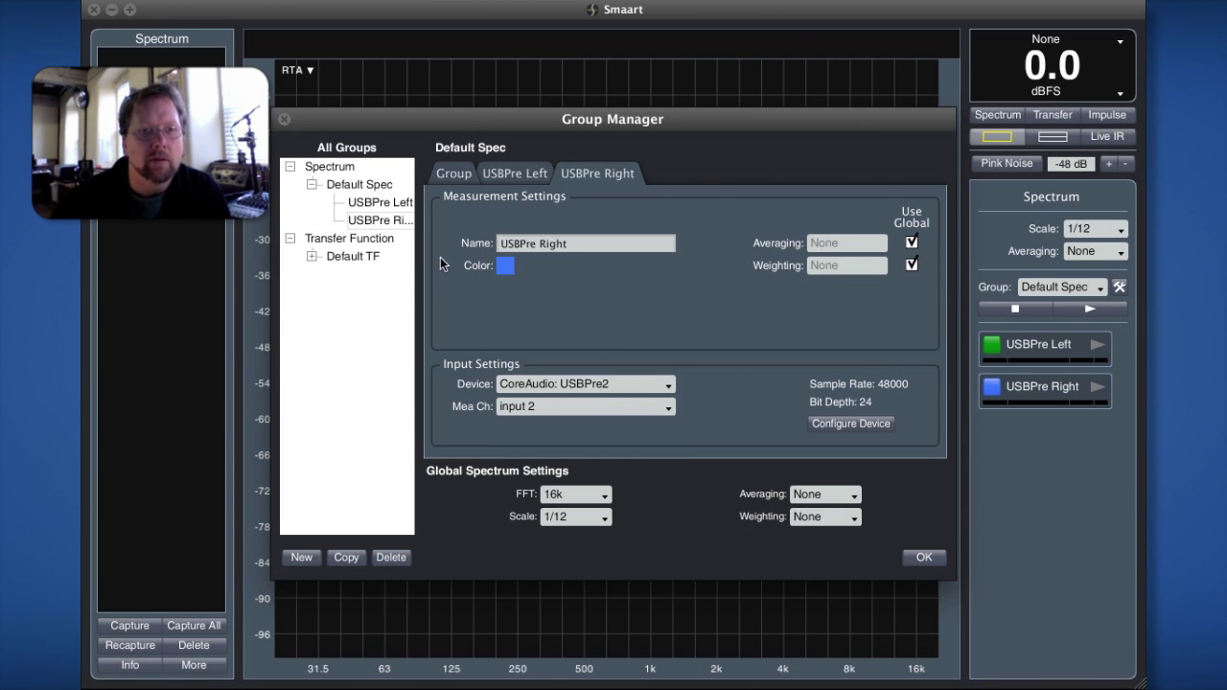
click(465, 177)
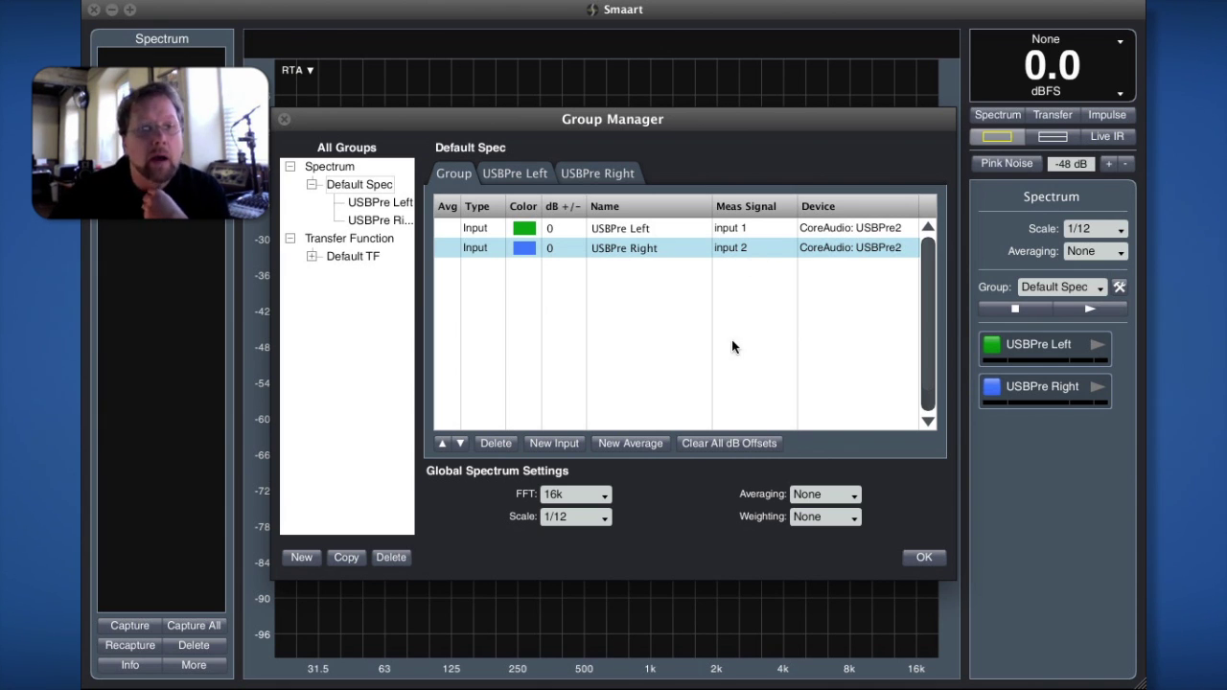
Step: Create input 'Comp Mic' on CoreAudio: Built-in Microphone, measurement channel input 1
click(554, 445)
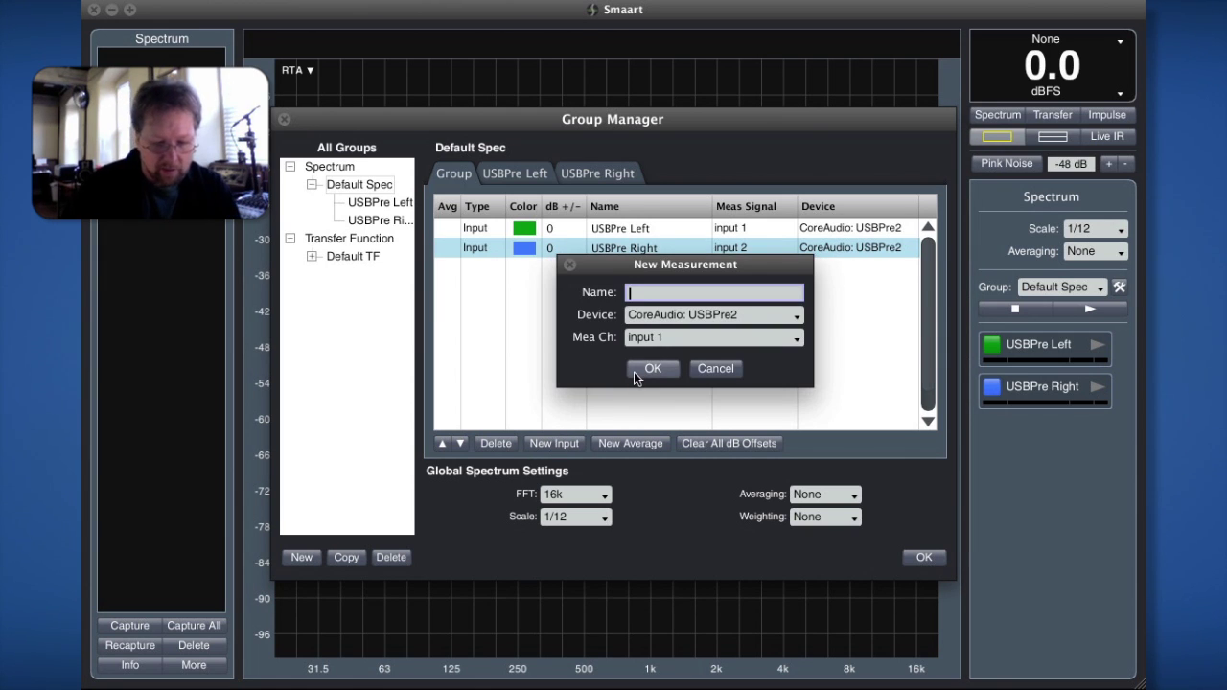
text(Com)
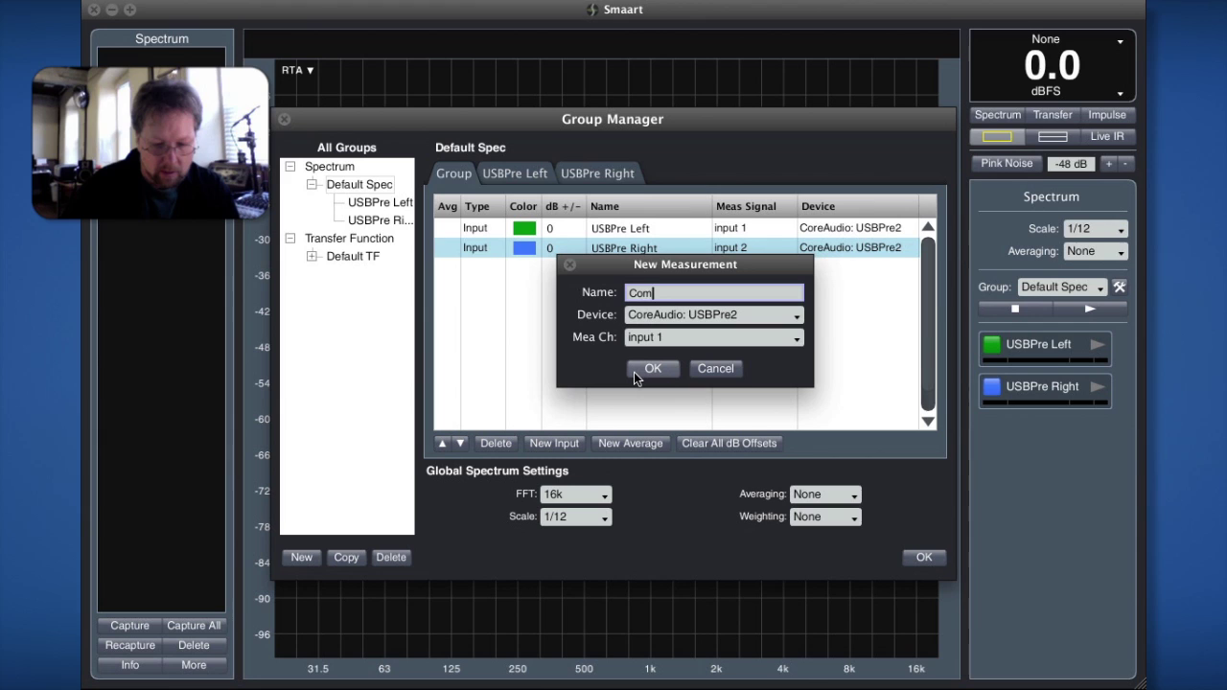
text(p Mic)
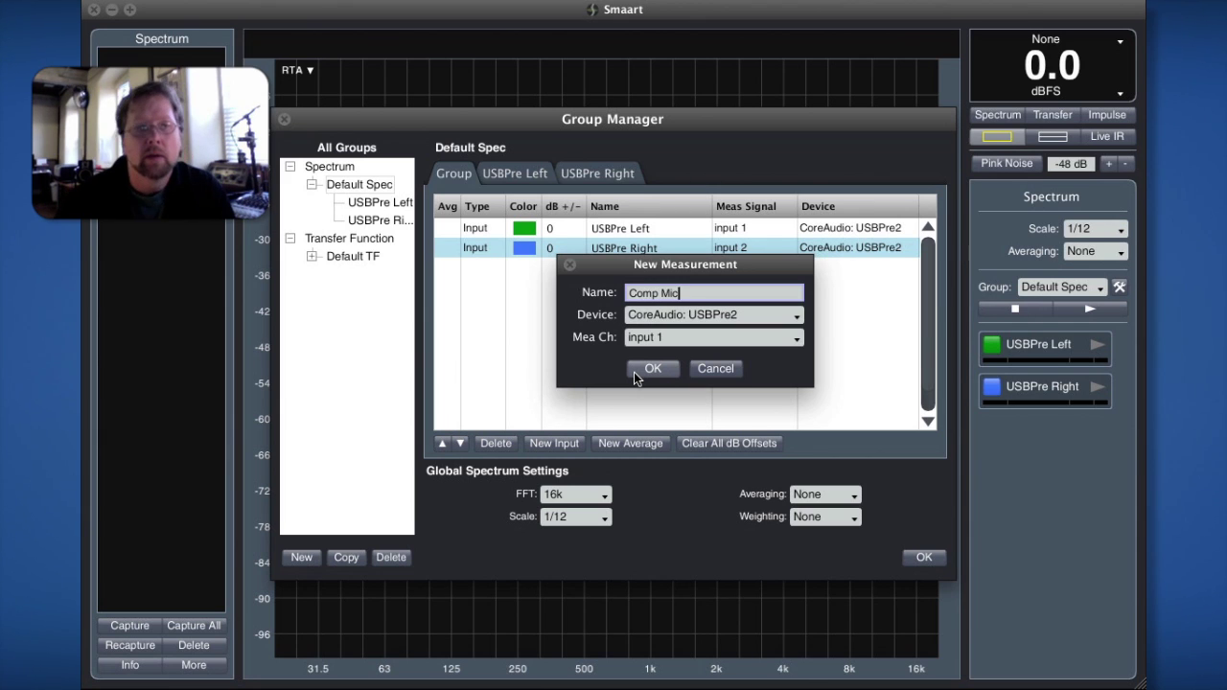
click(696, 314)
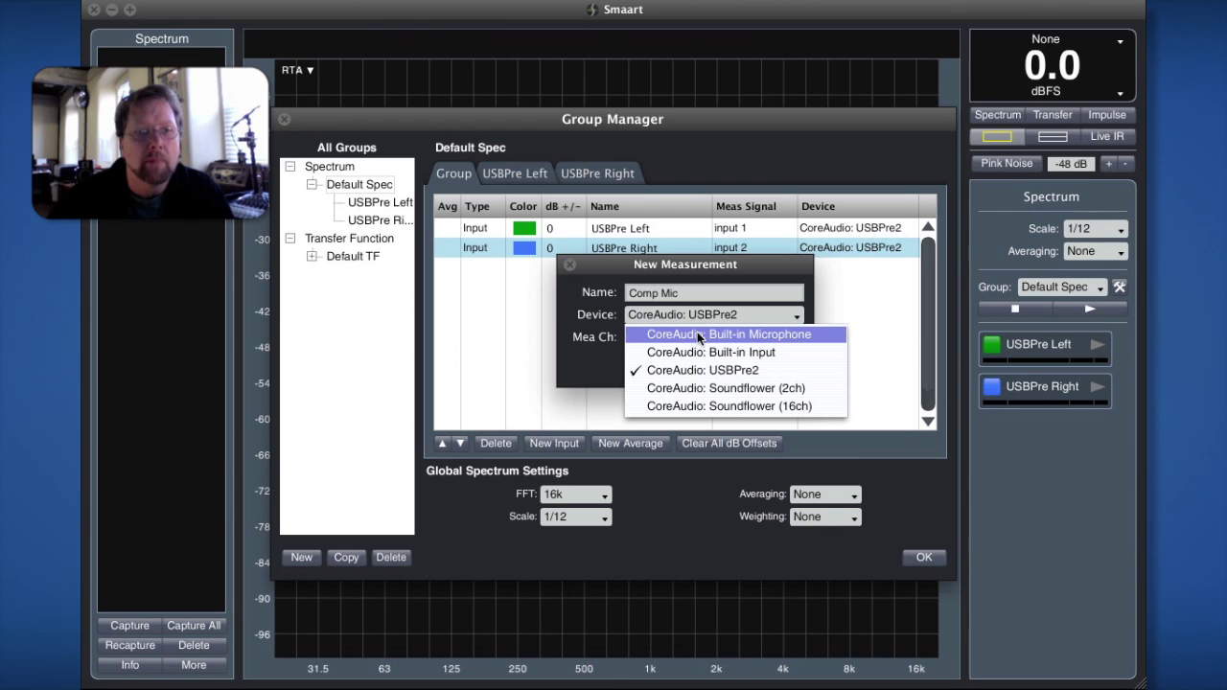
click(699, 335)
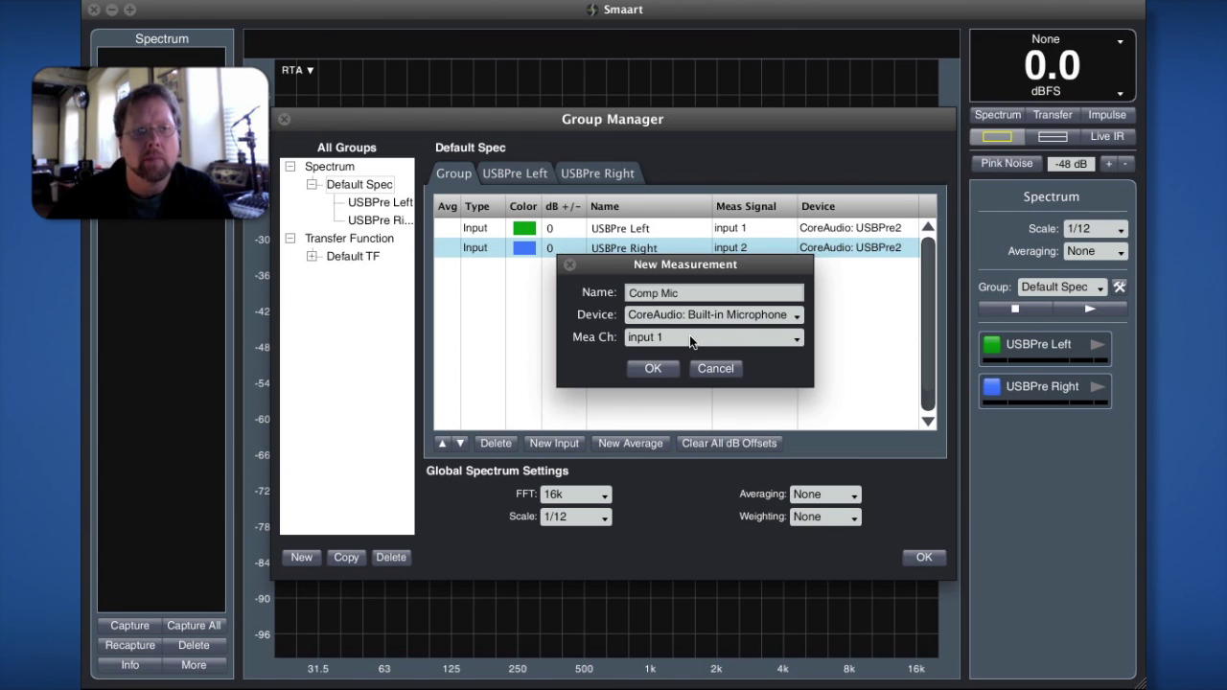
click(646, 371)
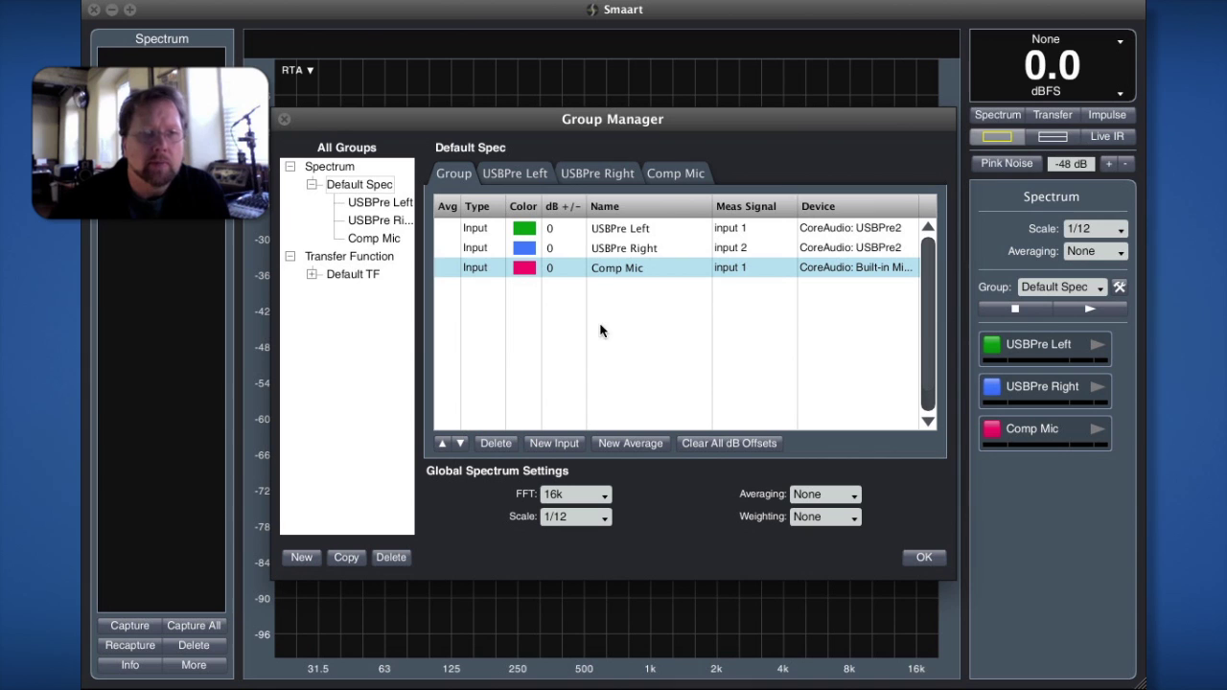
Step: In Default TF, create pair 'Speaker TF' on CoreAudio: USBPre2, measurement input 1, reference input 2
click(351, 275)
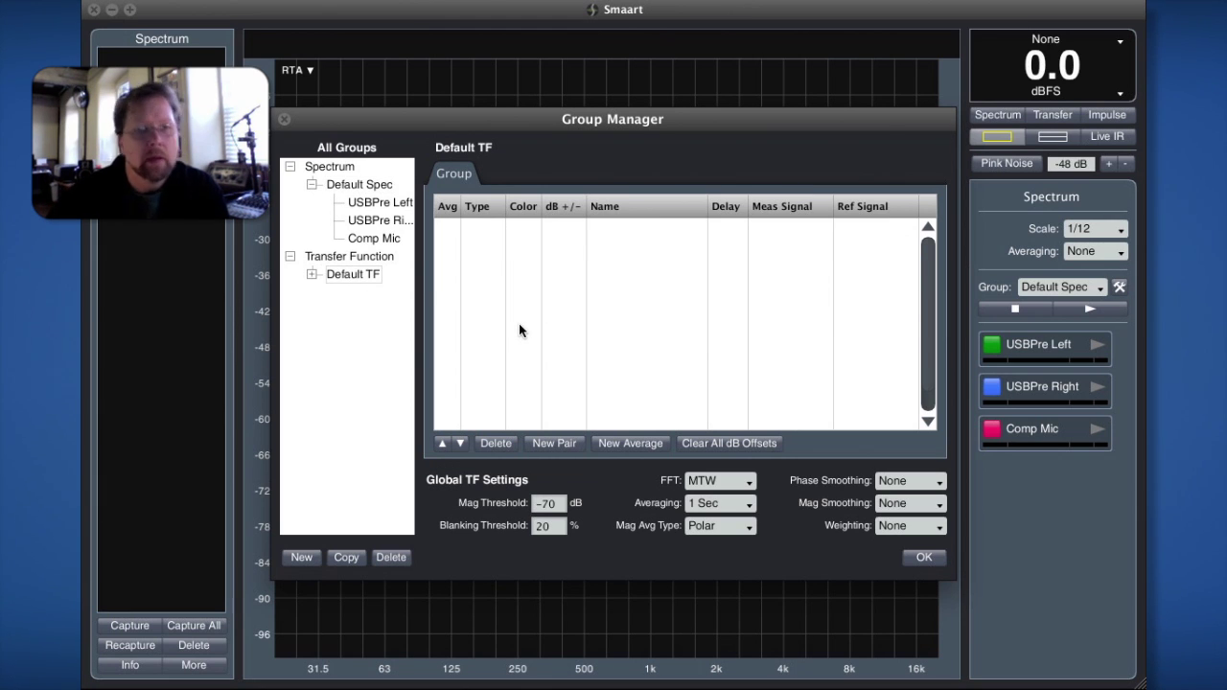
click(550, 444)
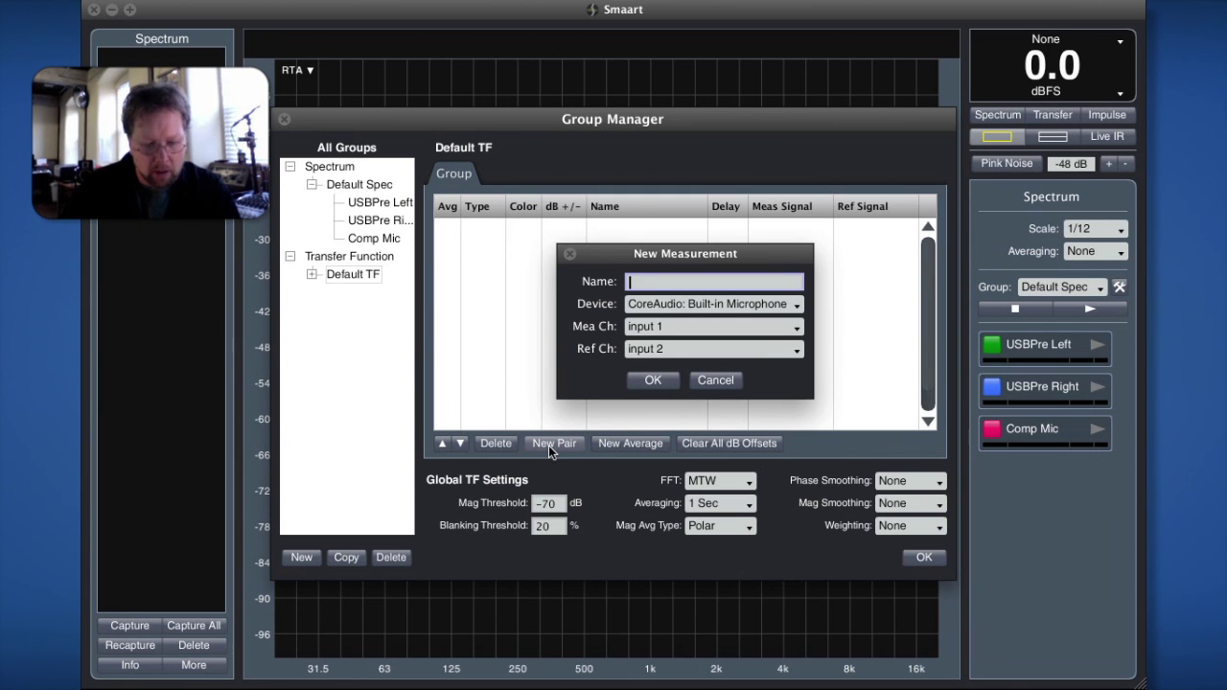
text(S)
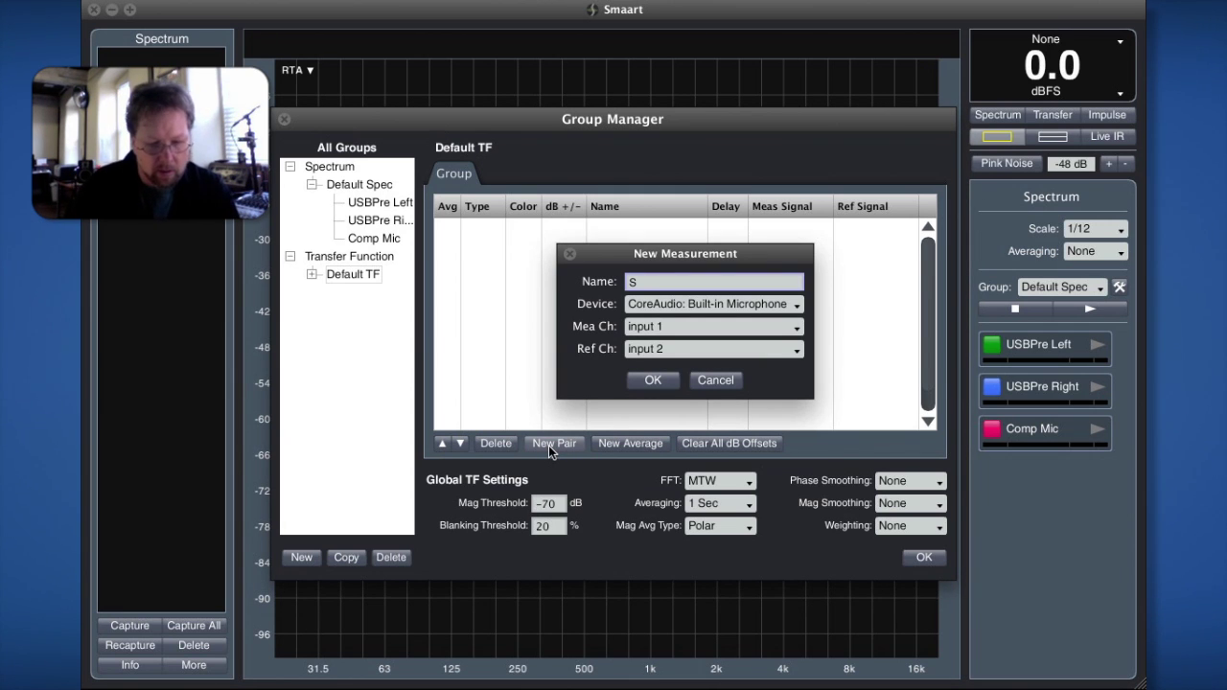
text(peaker )
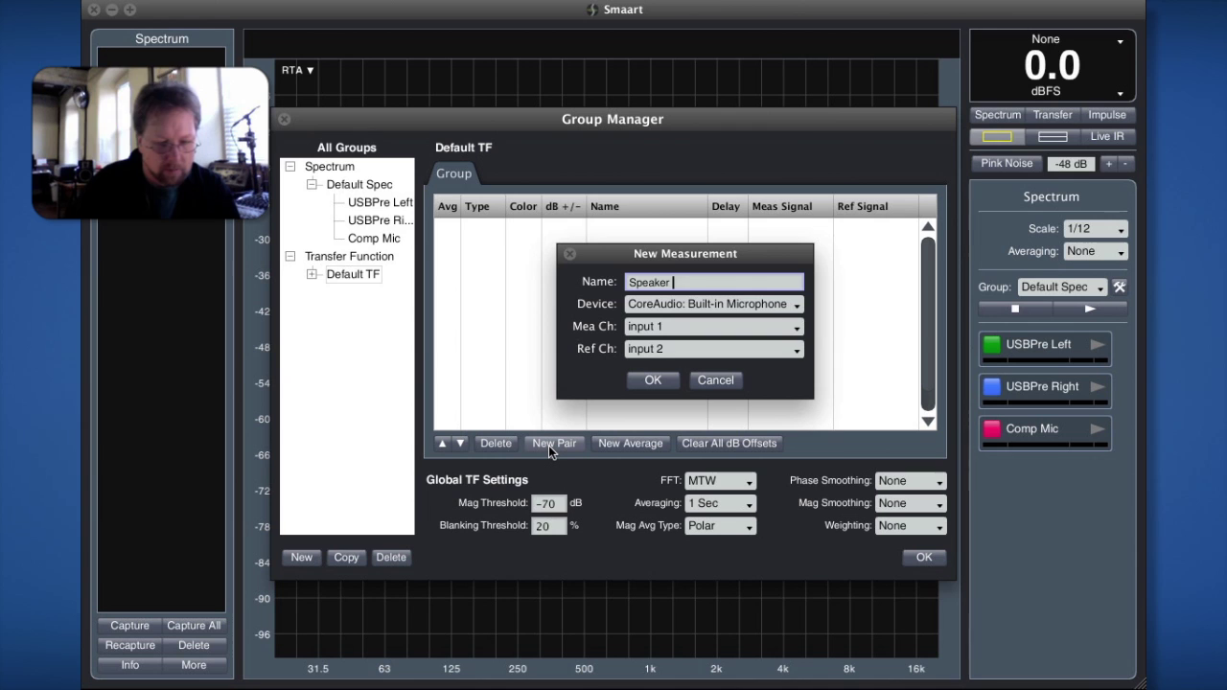
text(TF)
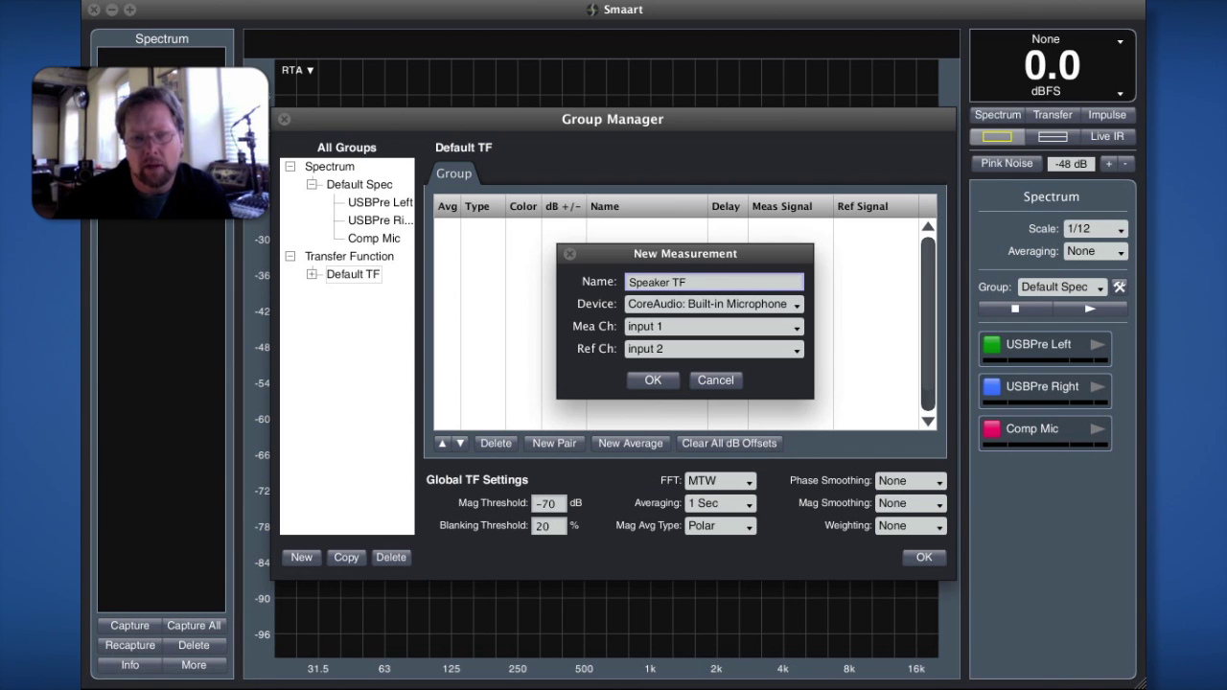
click(696, 301)
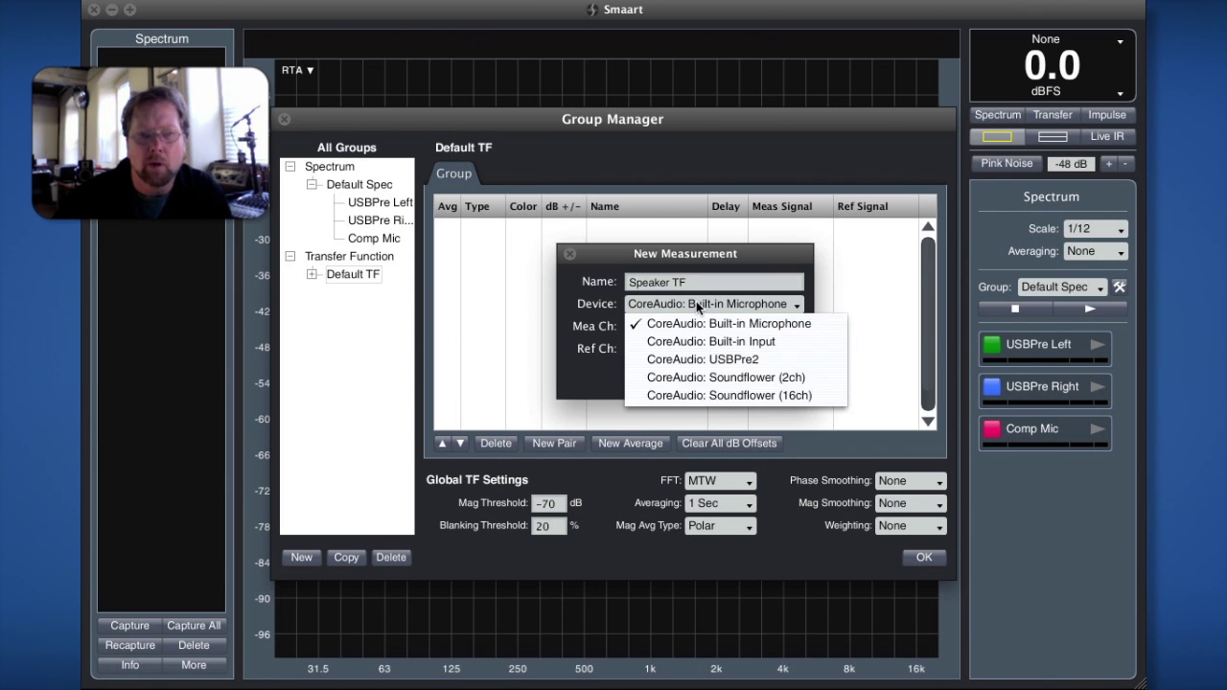
click(691, 361)
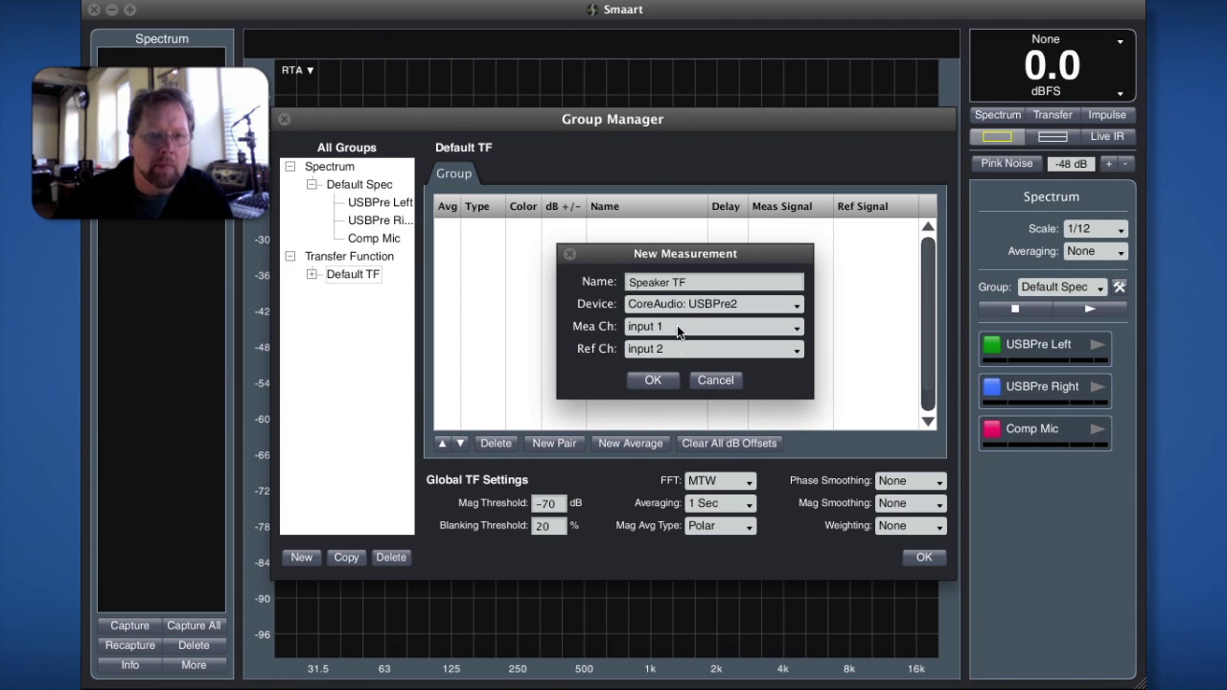
click(655, 380)
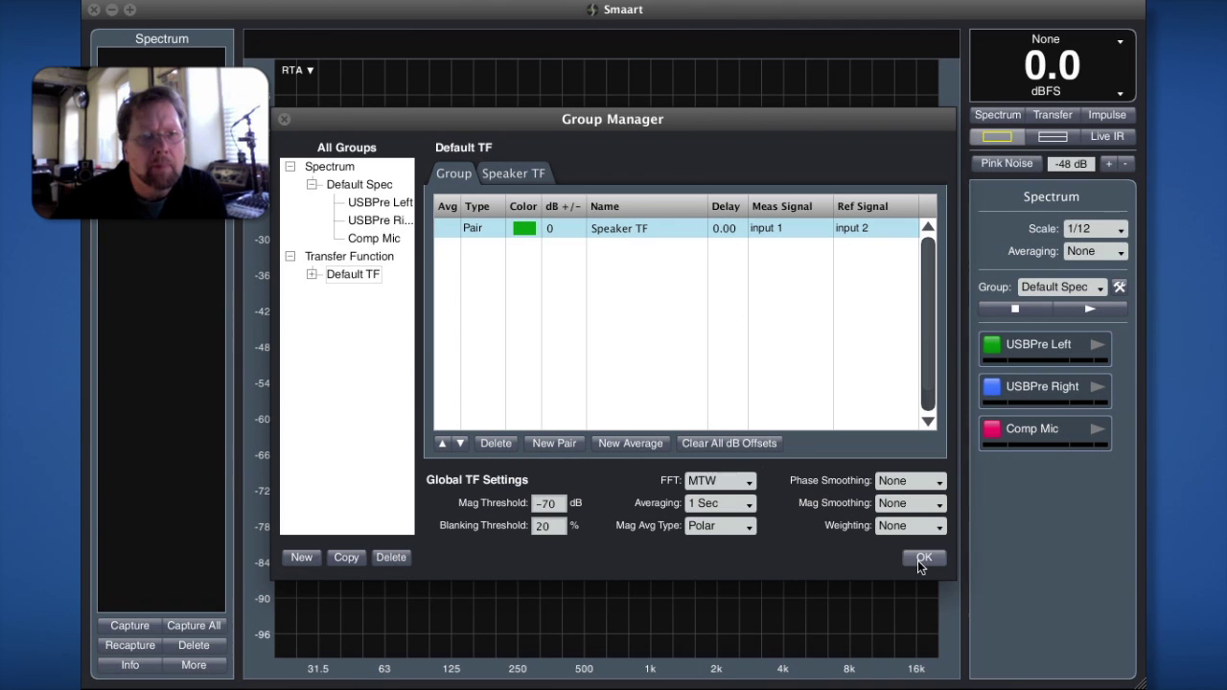
Step: Expand Default TF and check Speaker TF's settings: MTW FFT, 1 Sec averaging, 48000 Hz
click(310, 275)
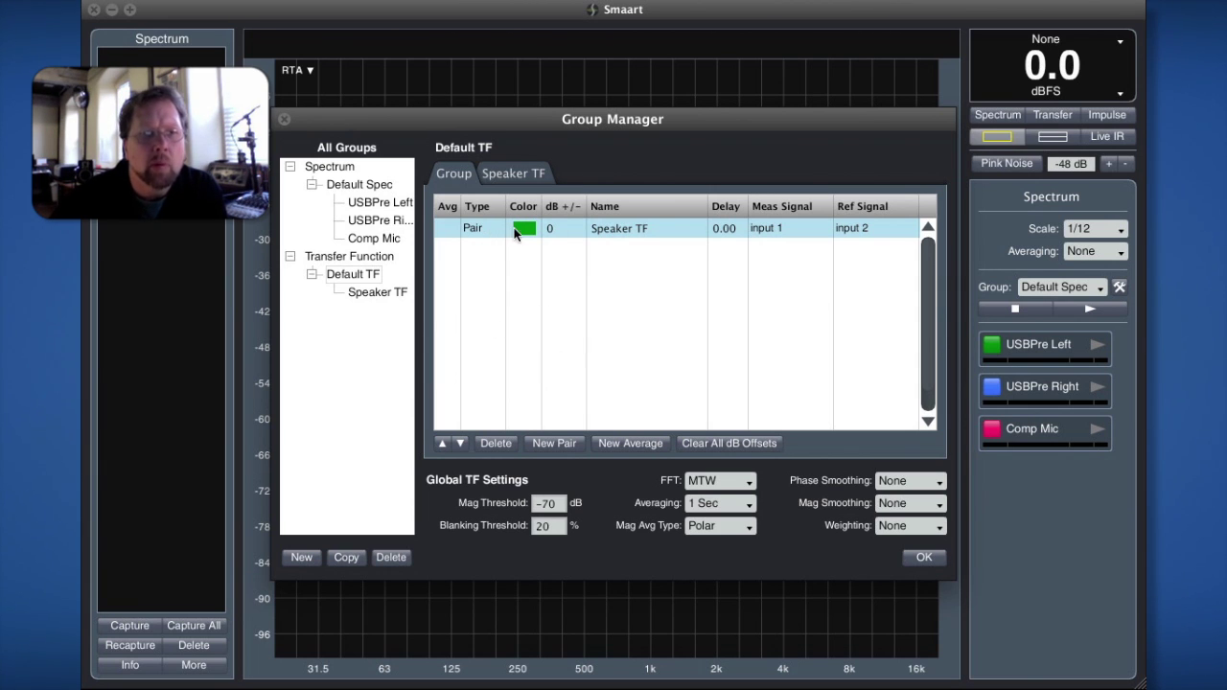
click(509, 174)
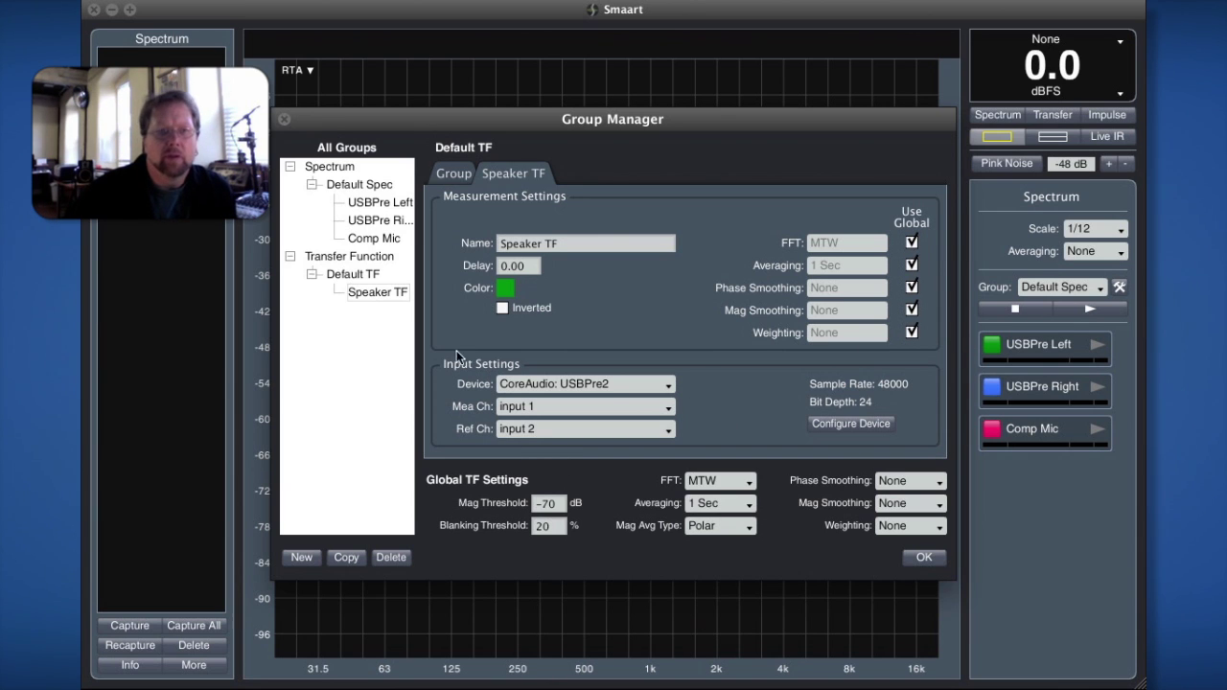
click(452, 174)
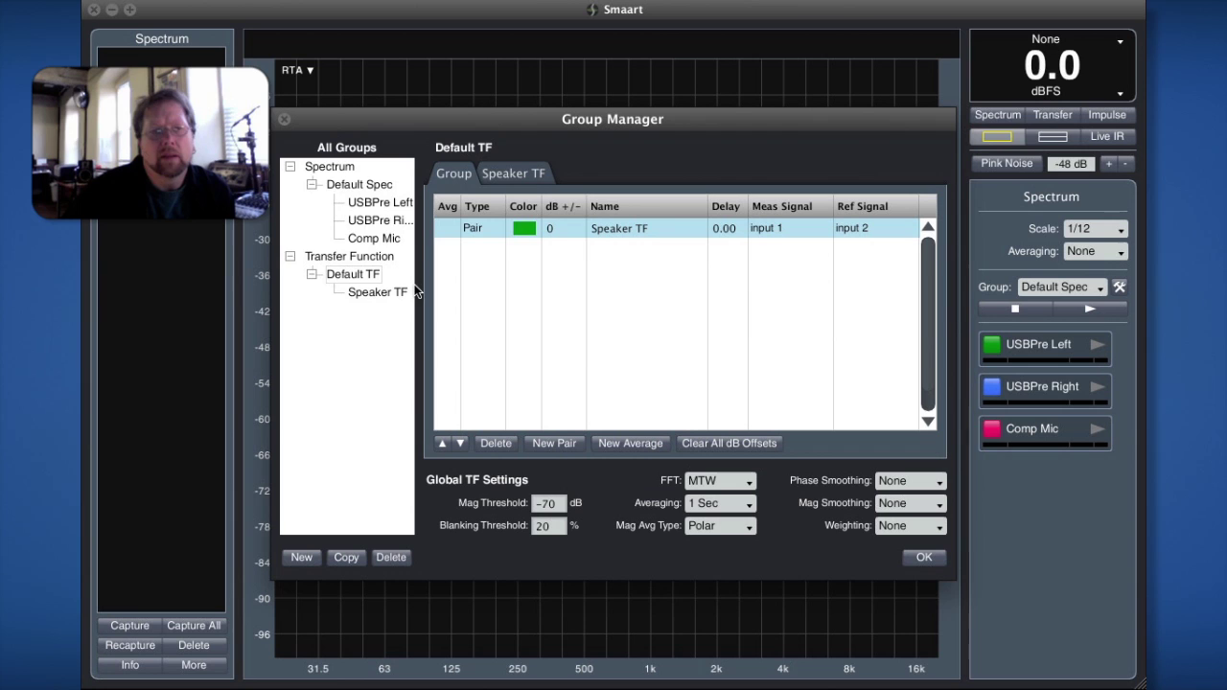